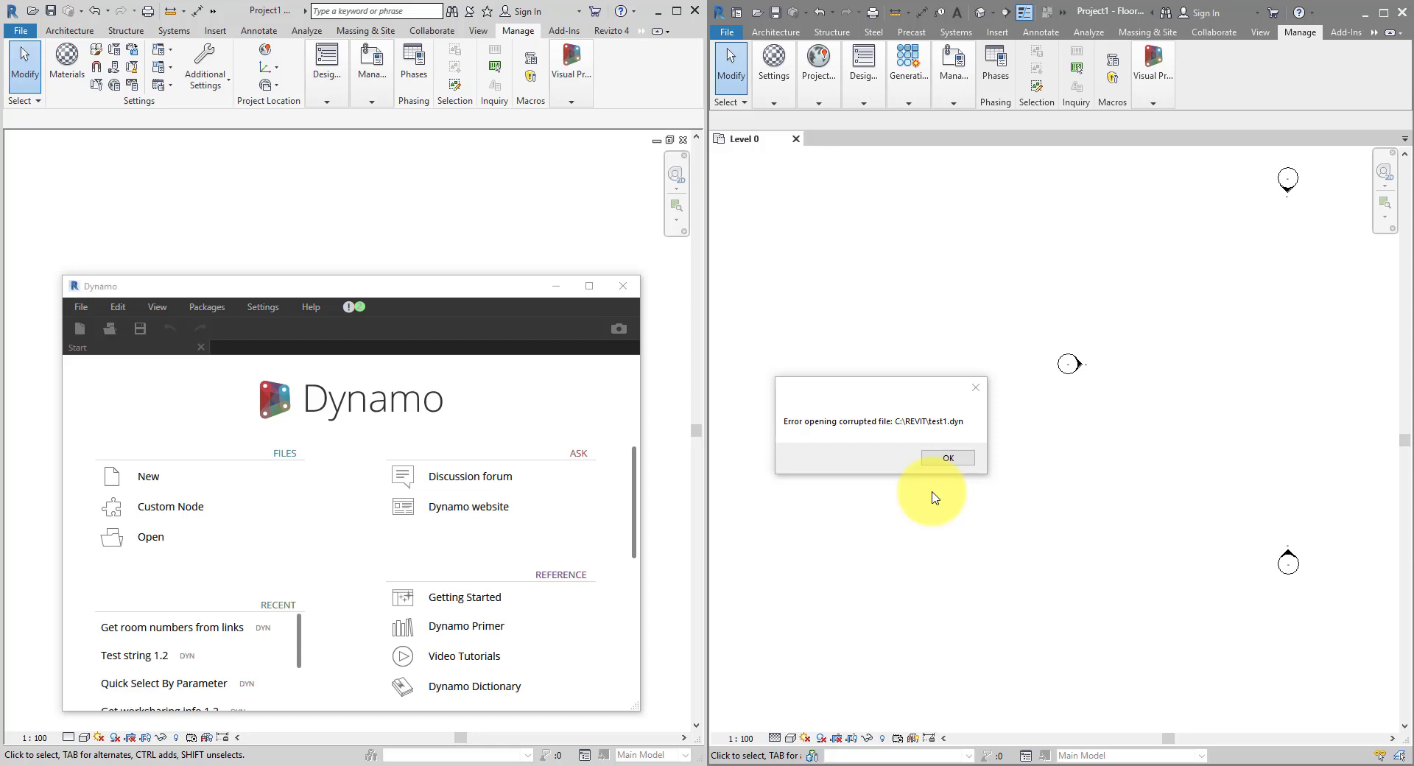
Step: Bring the test1.dyn corrupted-file error to the front and move it slightly higher
{"action": "left_click", "coordinate": [934, 498]}
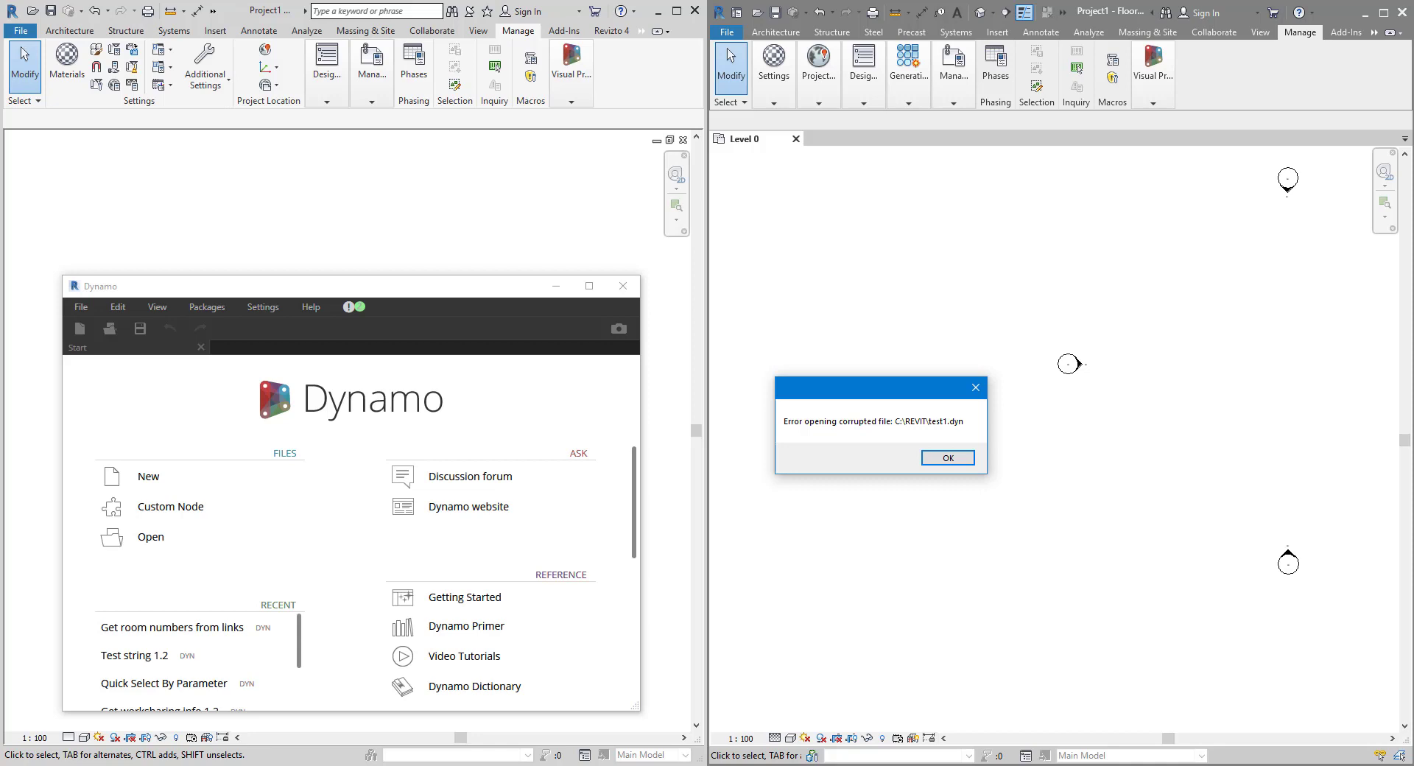
{"action": "left_click_drag", "start_coordinate": [899, 390], "coordinate": [926, 318]}
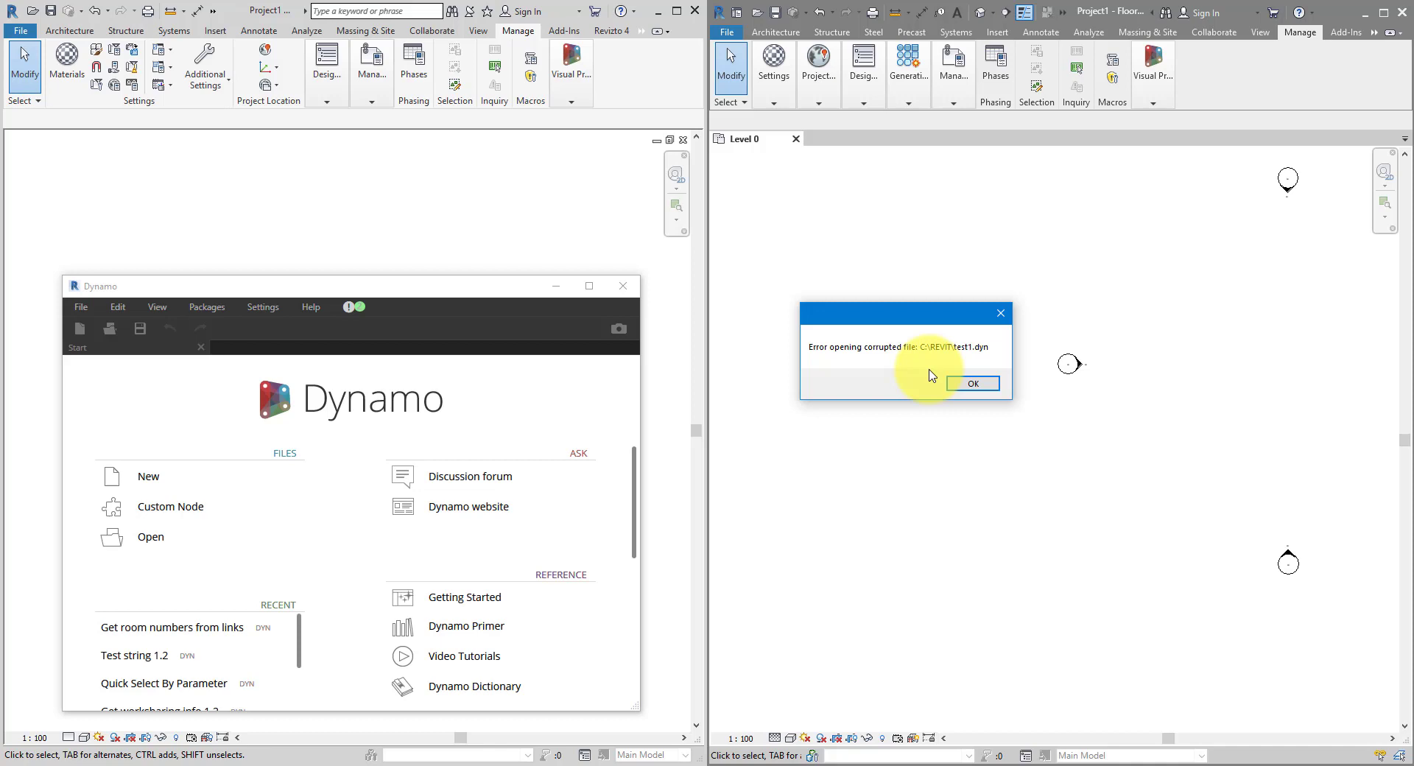
{"action": "left_click", "coordinate": [1000, 313]}
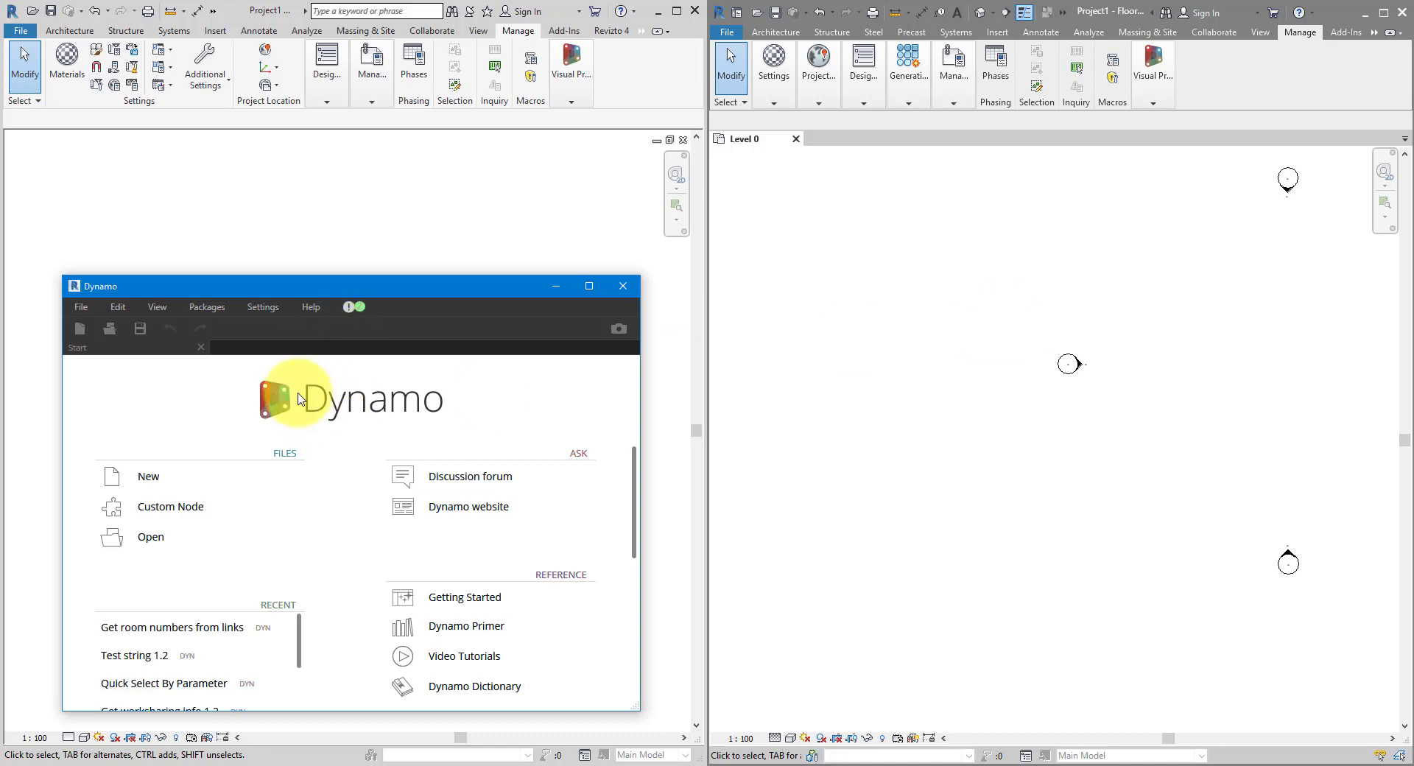
{"action": "left_click", "coordinate": [140, 541]}
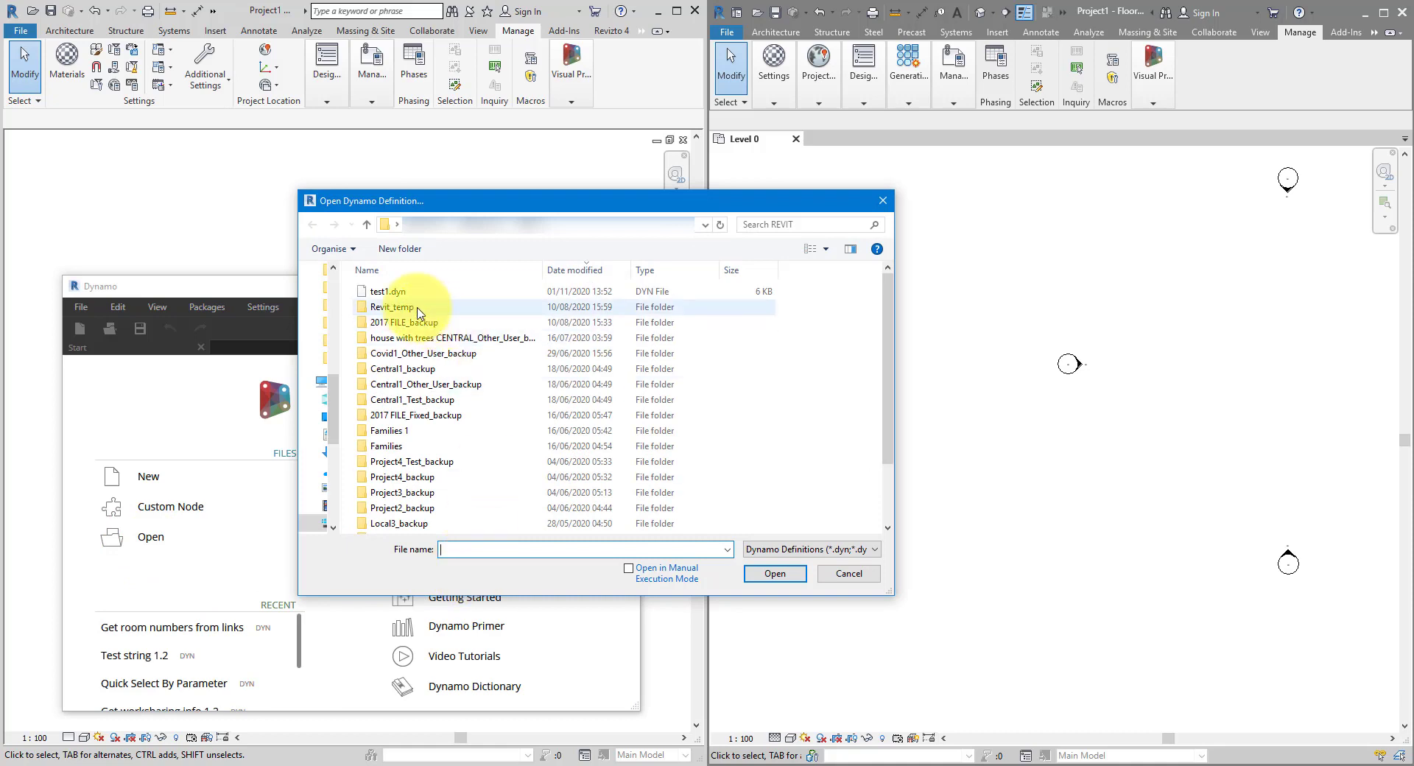
{"action": "left_click", "coordinate": [385, 291]}
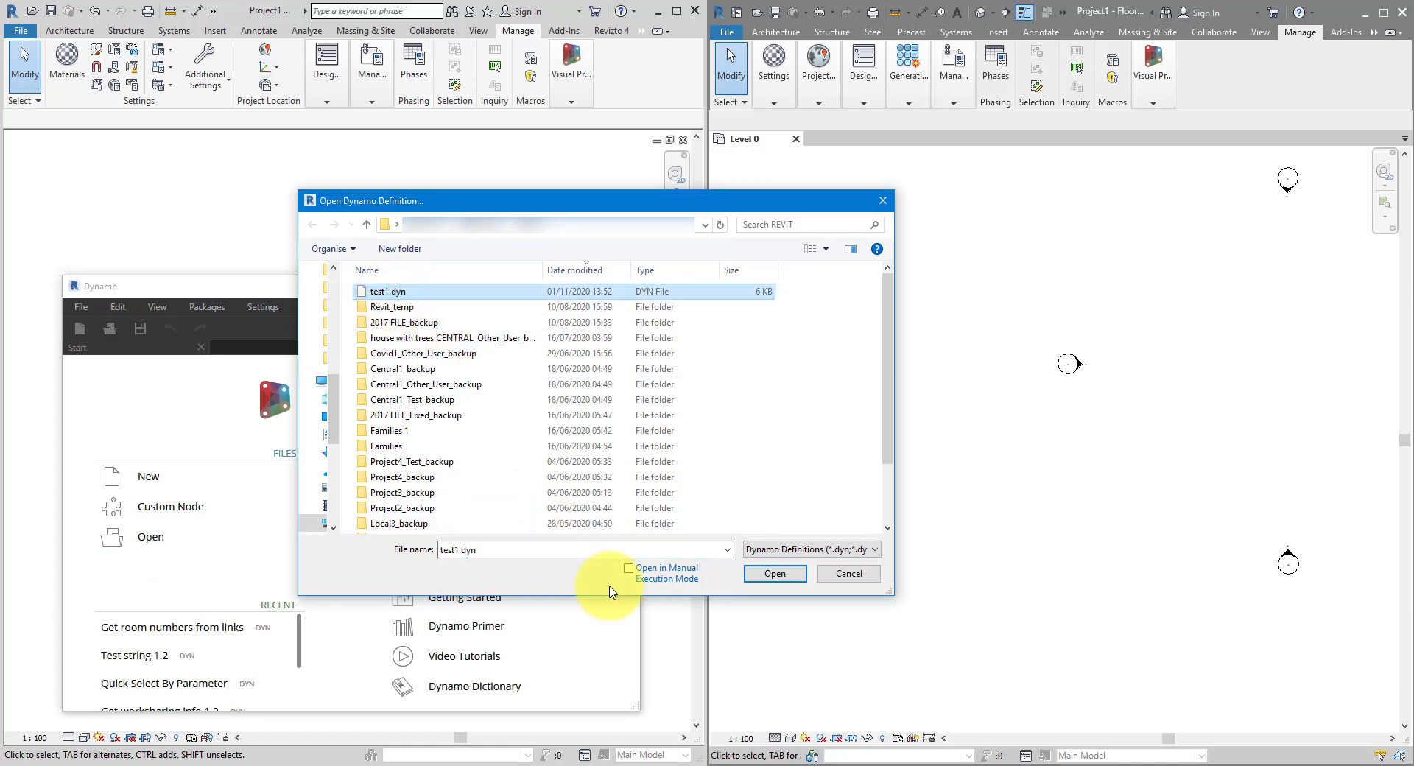
{"action": "left_click", "coordinate": [765, 577]}
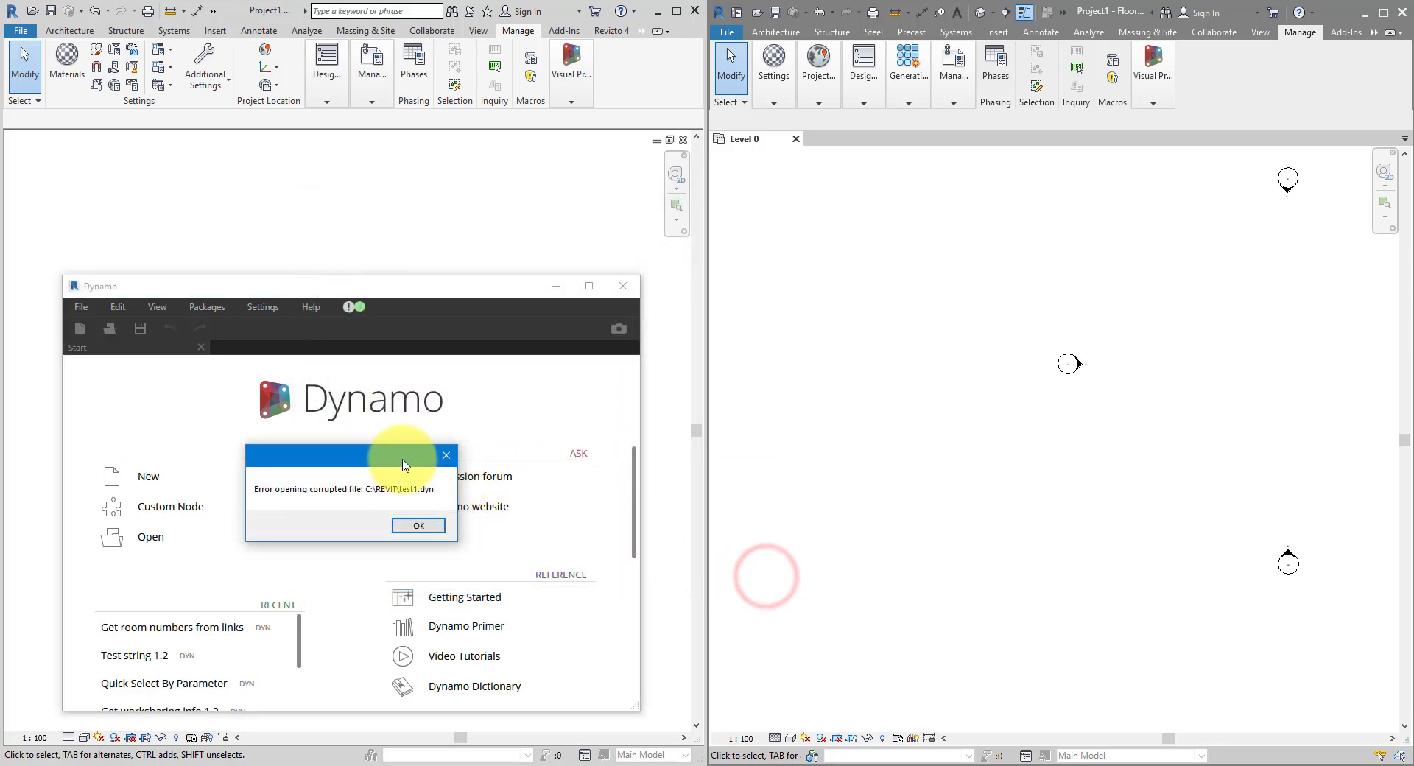
{"action": "left_click_drag", "start_coordinate": [395, 462], "coordinate": [539, 166]}
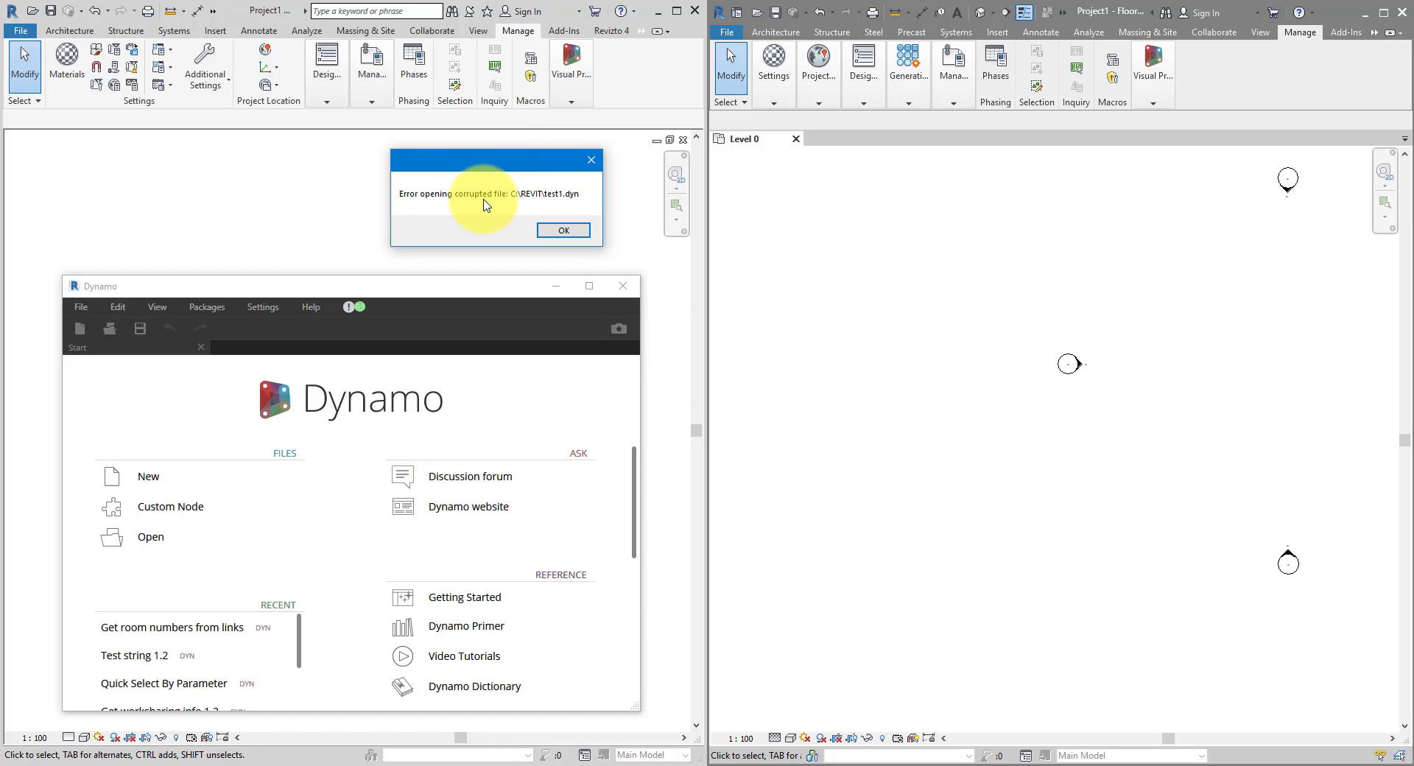
Step: Dismiss the corrupted-file error and launch Dynamo in the second Revit window
{"action": "left_click", "coordinate": [590, 160]}
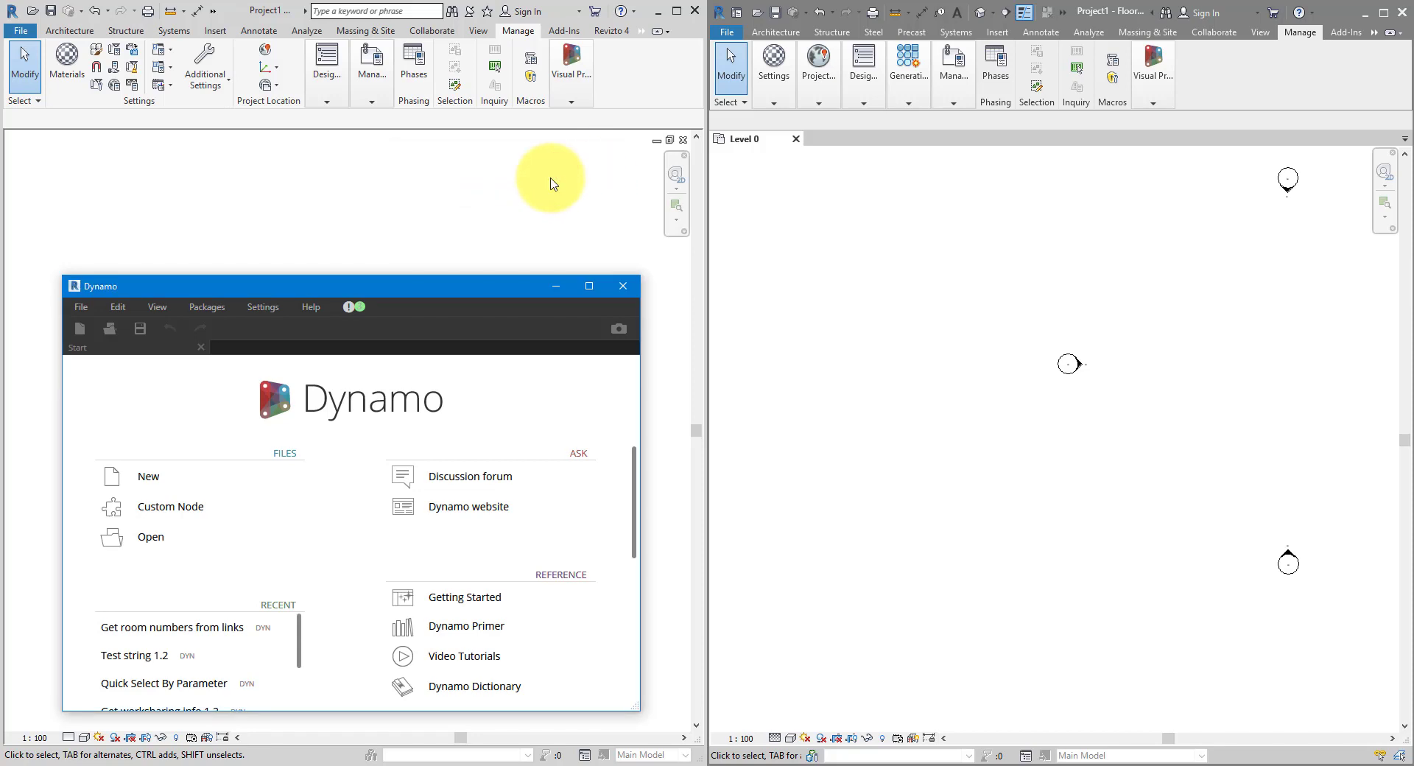
{"action": "left_click", "coordinate": [1213, 97]}
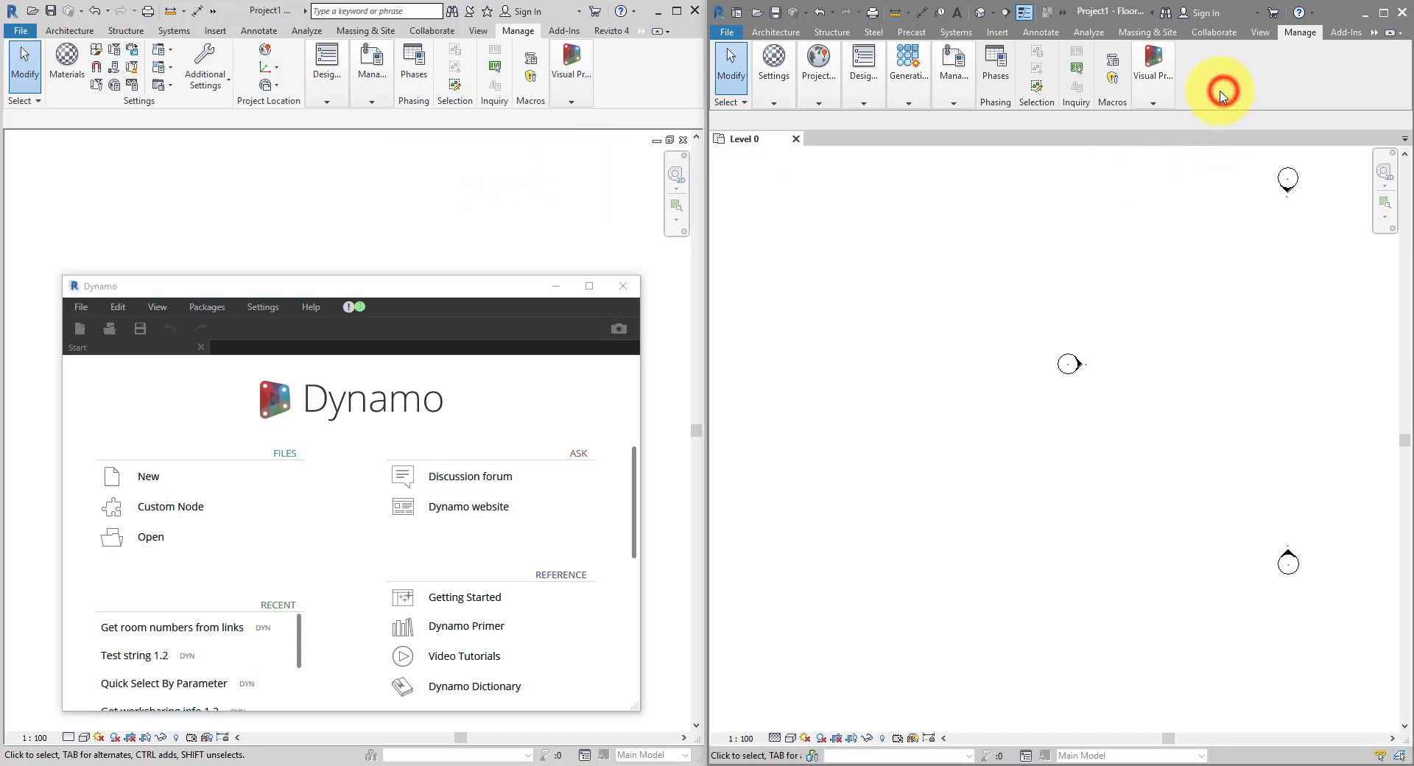
{"action": "left_click", "coordinate": [1153, 103]}
{"action": "left_click", "coordinate": [1151, 145]}
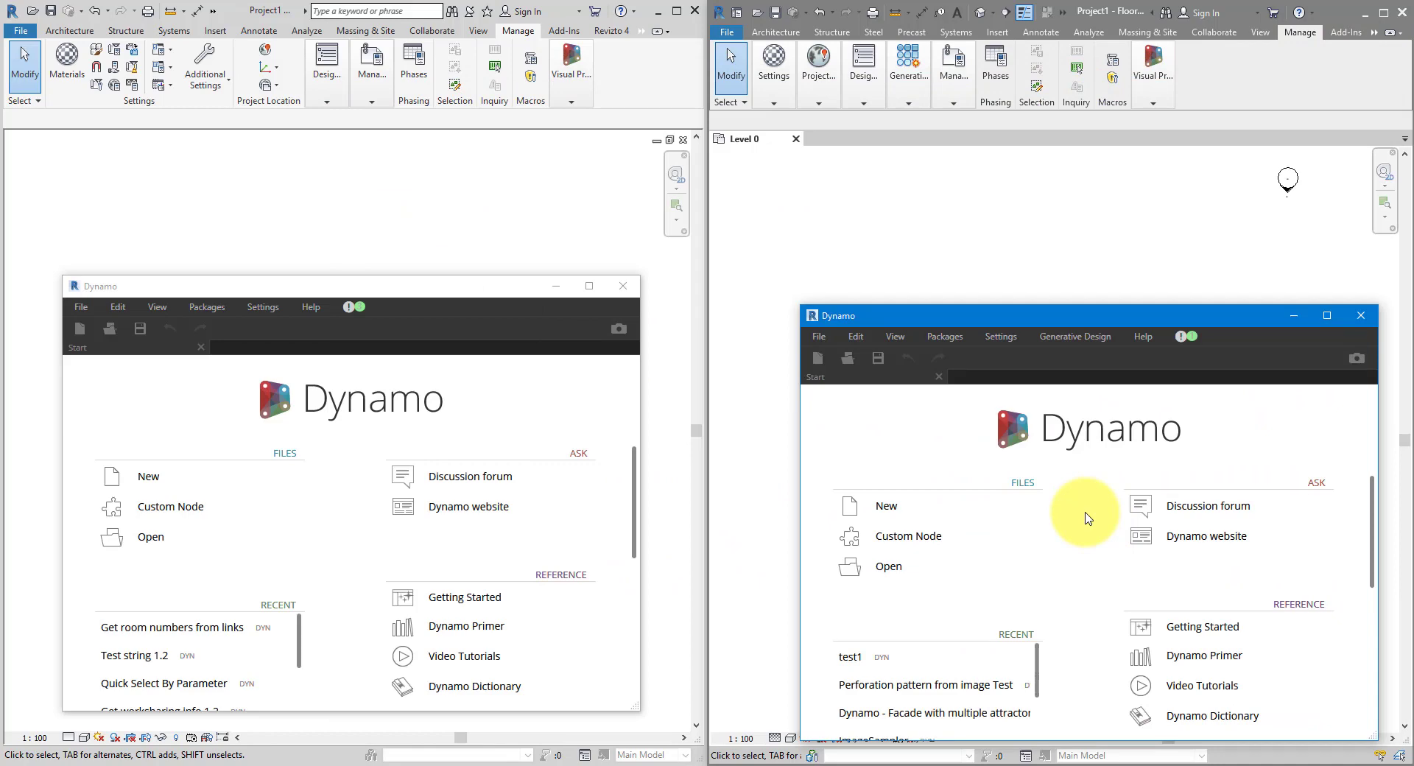
Step: Open test1.dyn in the newer Dynamo and fit the whole graph into view
{"action": "left_click", "coordinate": [910, 571]}
{"action": "left_click", "coordinate": [913, 441]}
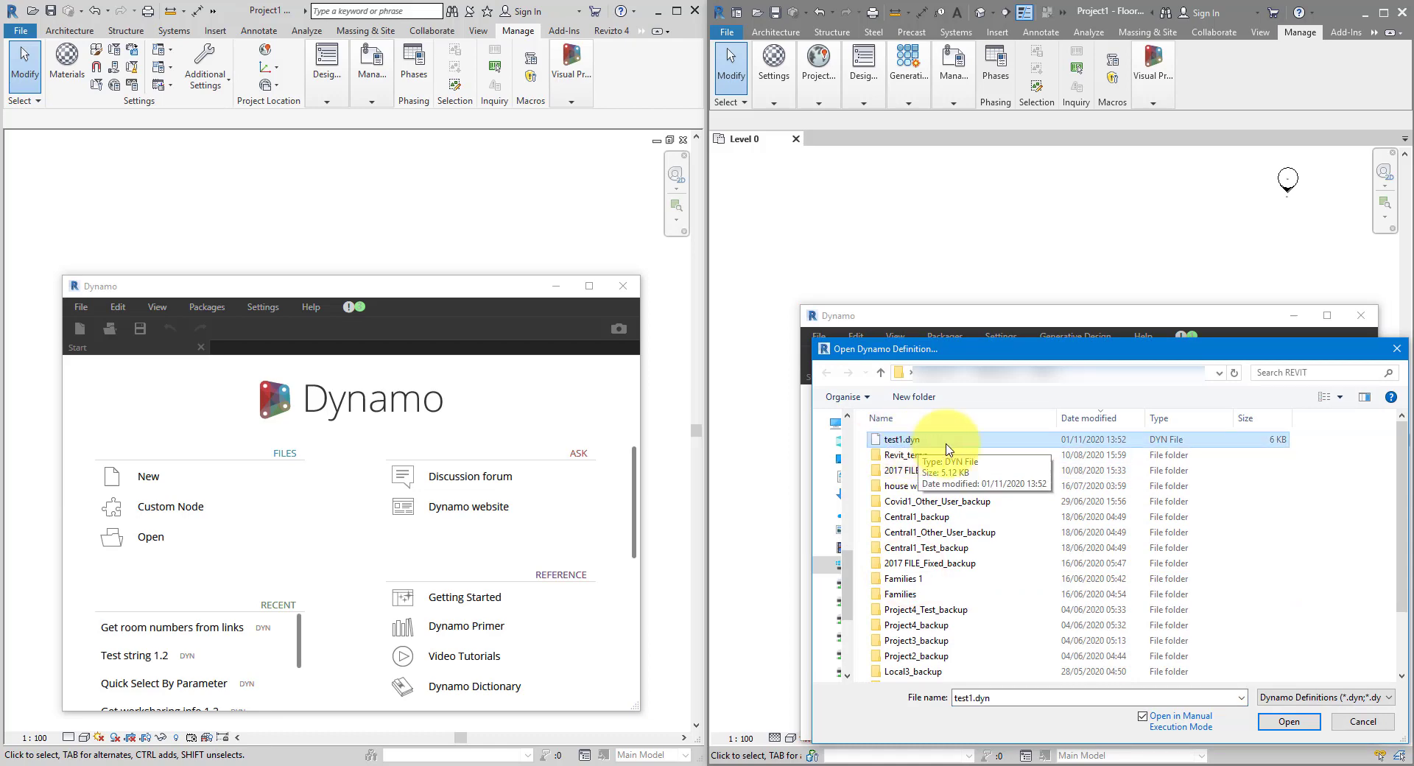
{"action": "left_click", "coordinate": [1302, 722]}
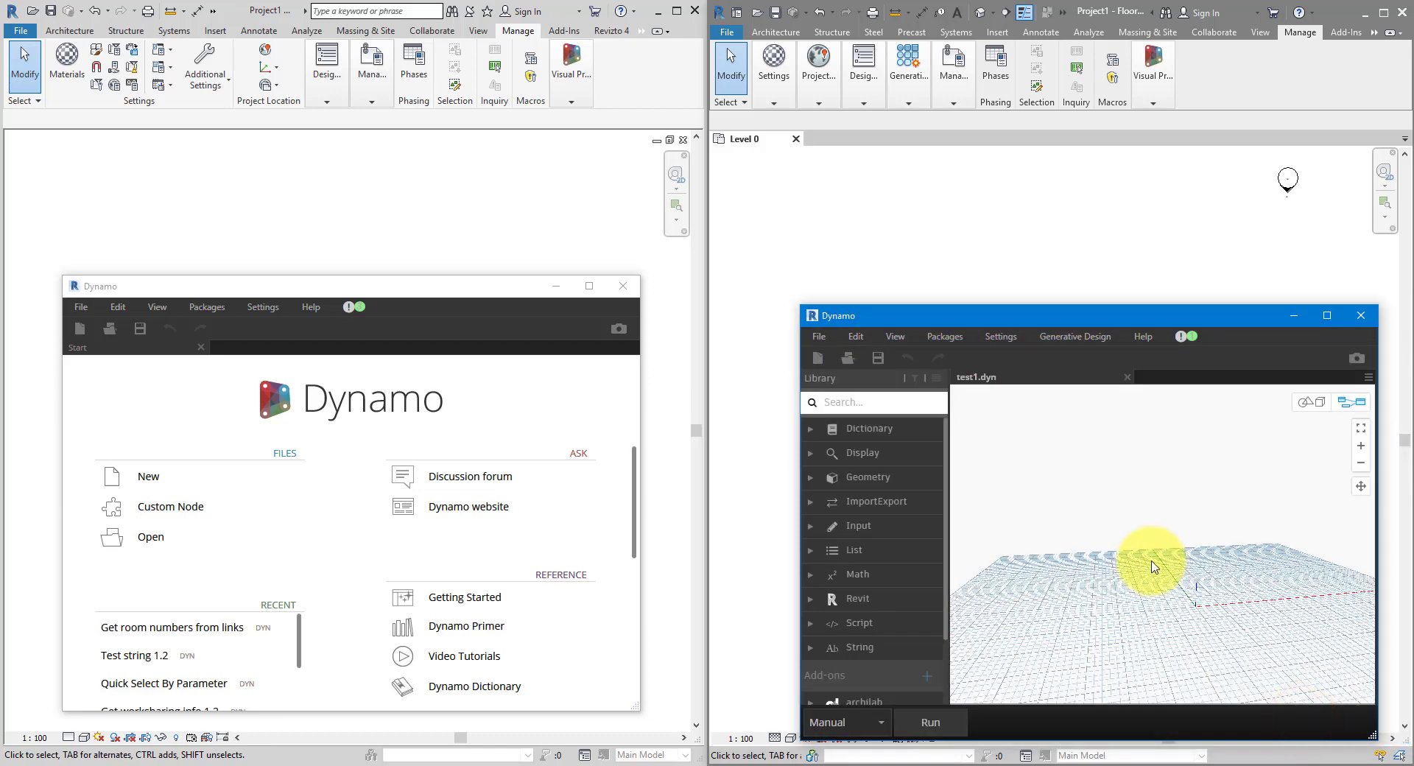
{"action": "left_click", "coordinate": [1359, 427]}
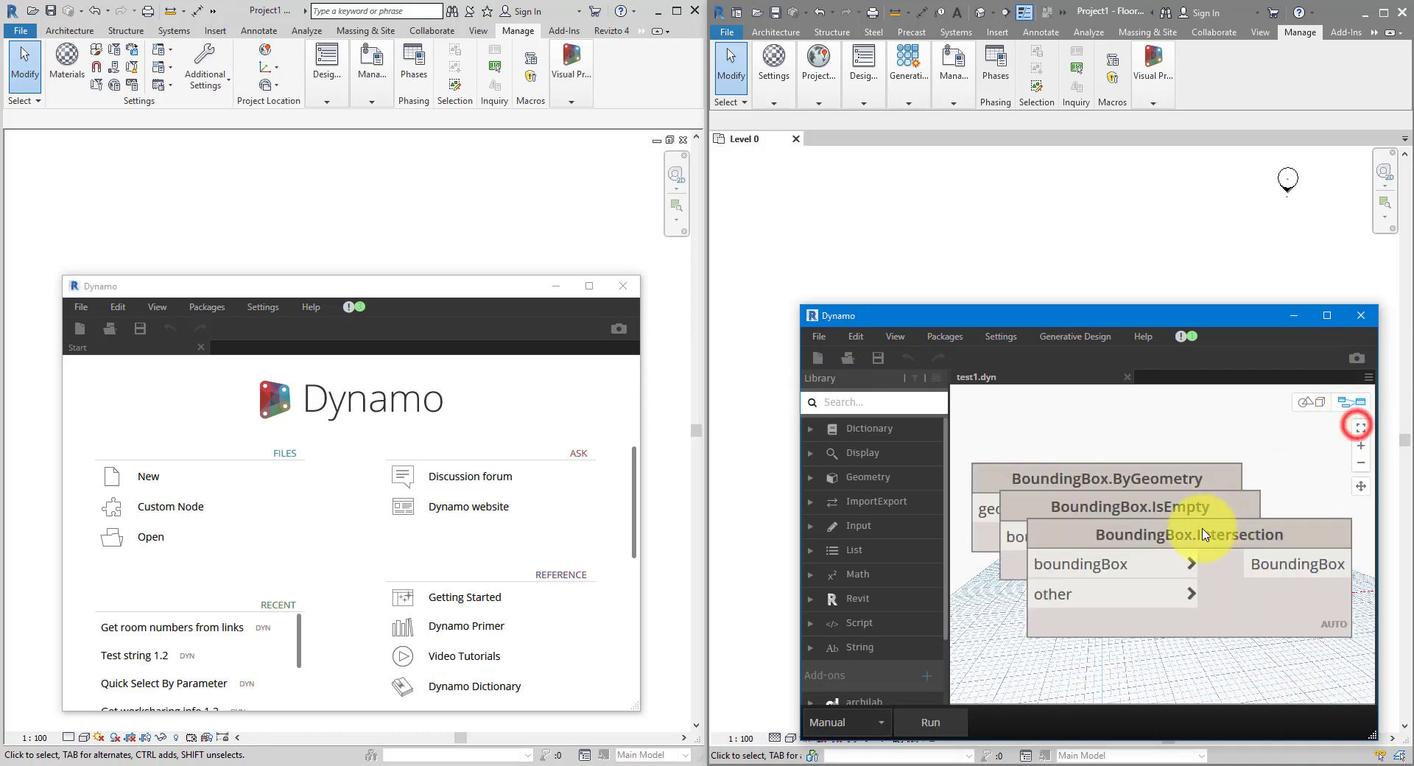
{"action": "scroll", "coordinate": [1152, 551], "scroll_direction": "down", "scroll_amount": 5}
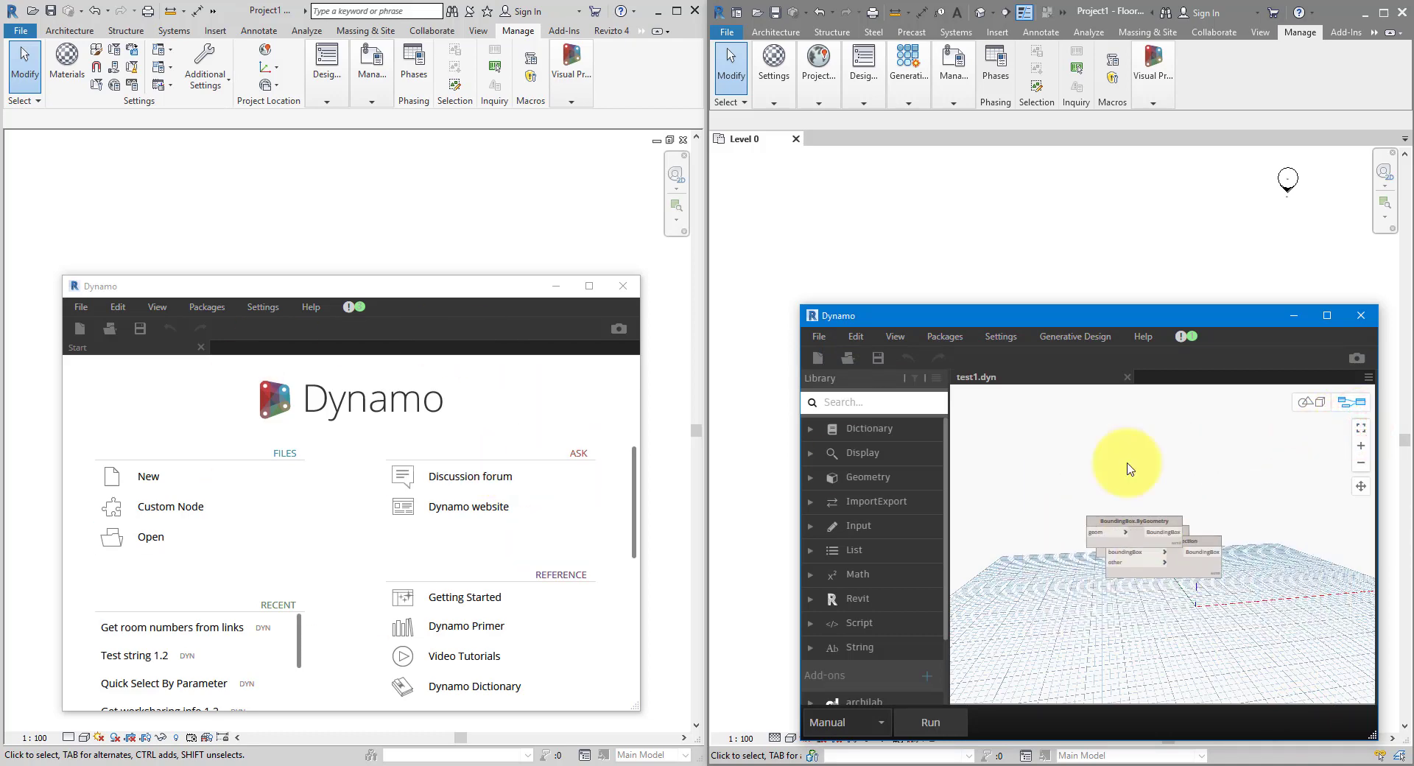
Step: Show the older Dynamo's About box, revealing version 1.3.2.2480
{"action": "left_click", "coordinate": [379, 290]}
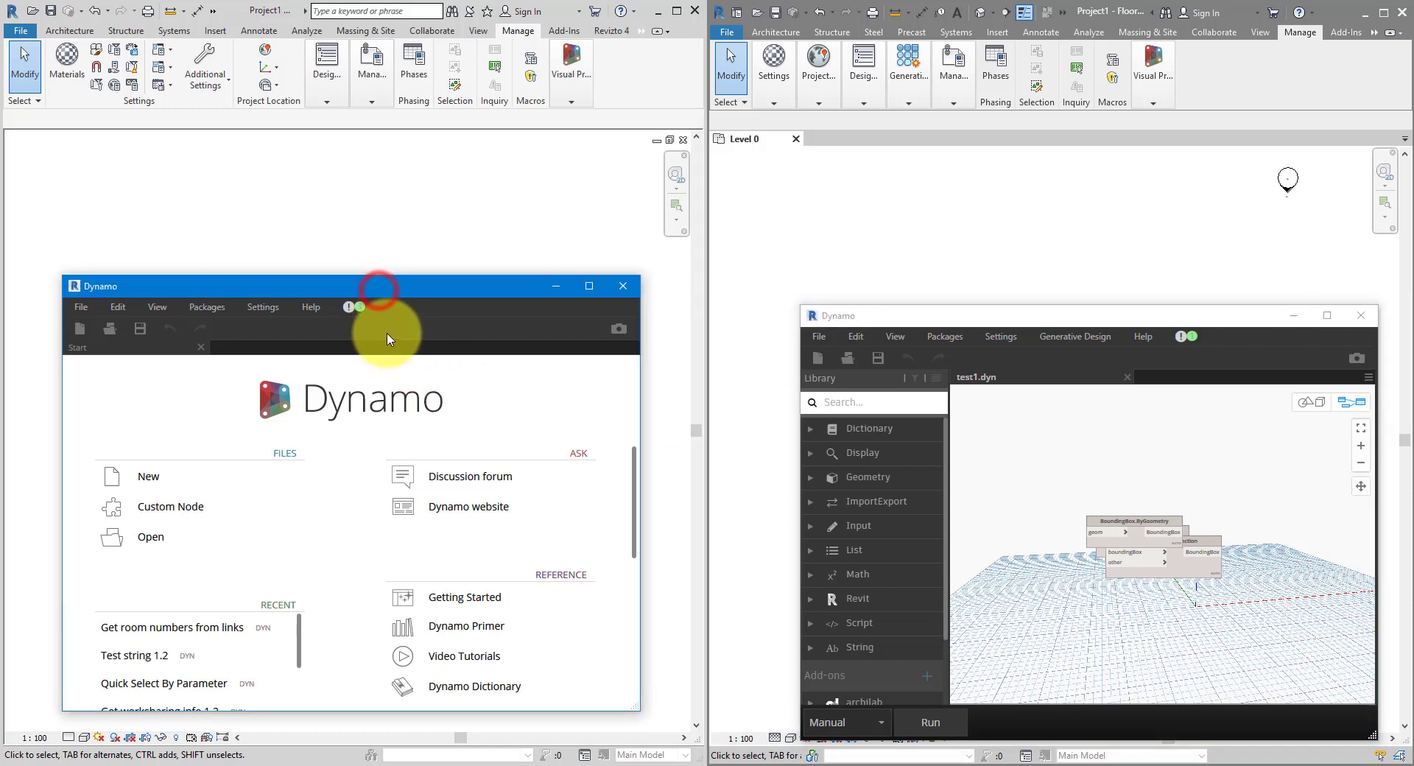
{"action": "left_click", "coordinate": [312, 309]}
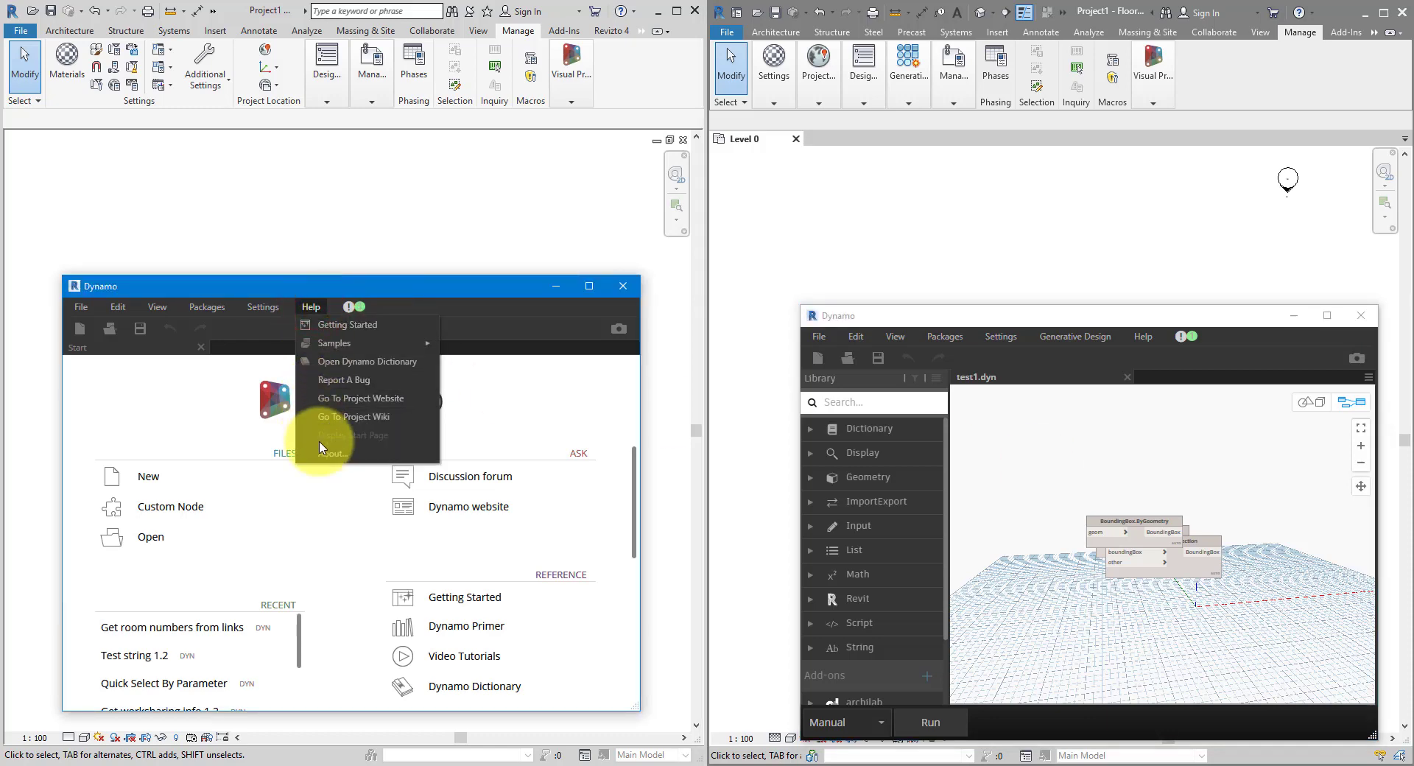
{"action": "left_click", "coordinate": [345, 456]}
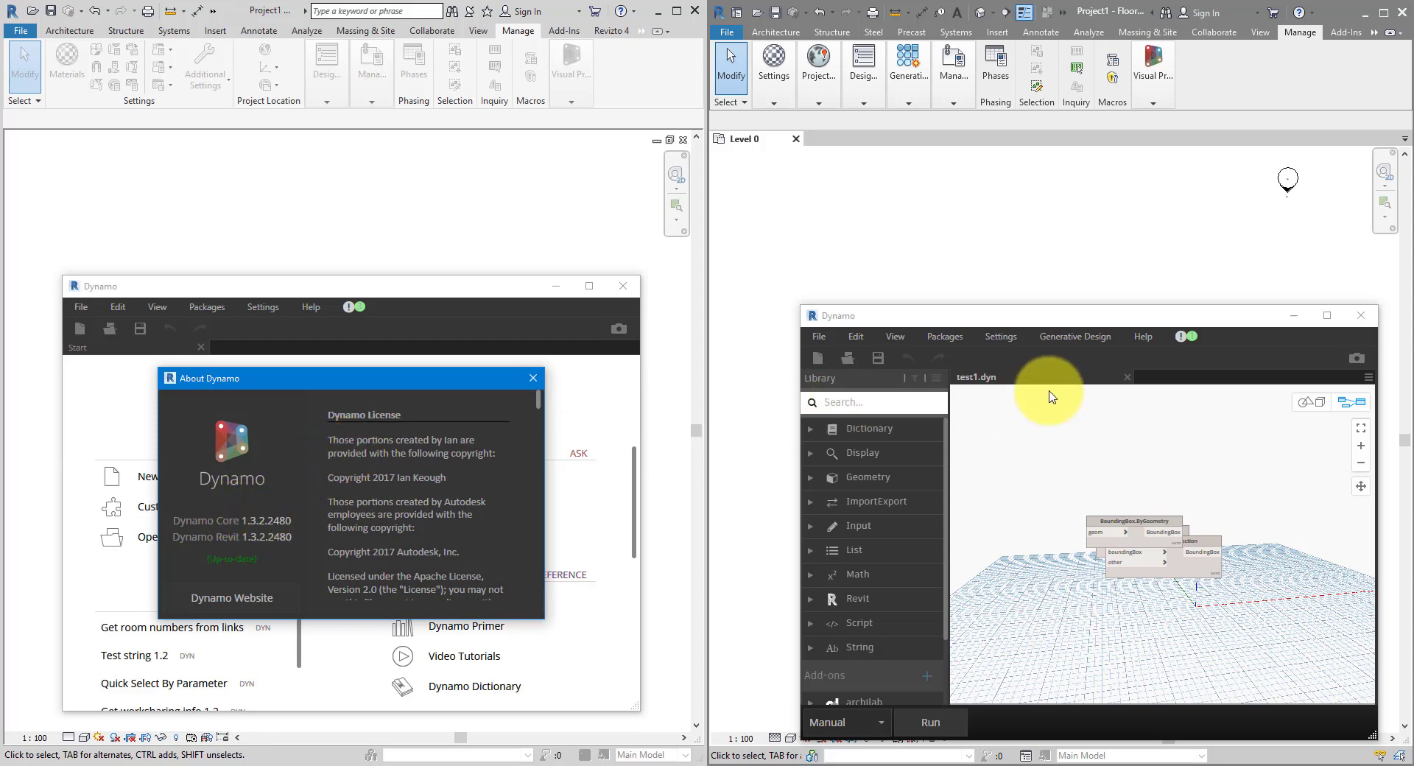
Step: Show the newer Dynamo's 2.5.0.7460 About box and move it up off the graph
{"action": "left_click", "coordinate": [1138, 402]}
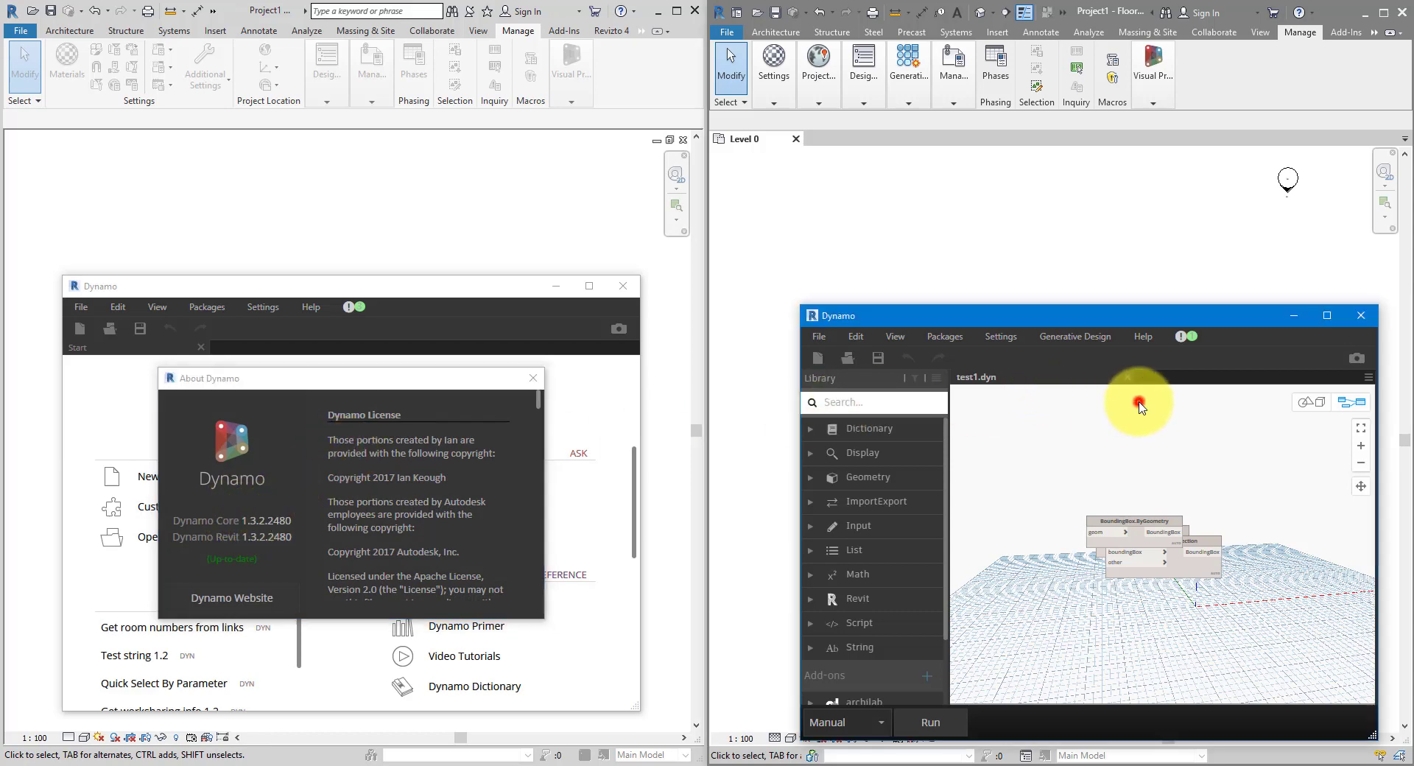
{"action": "left_click", "coordinate": [1142, 335]}
{"action": "left_click", "coordinate": [1170, 482]}
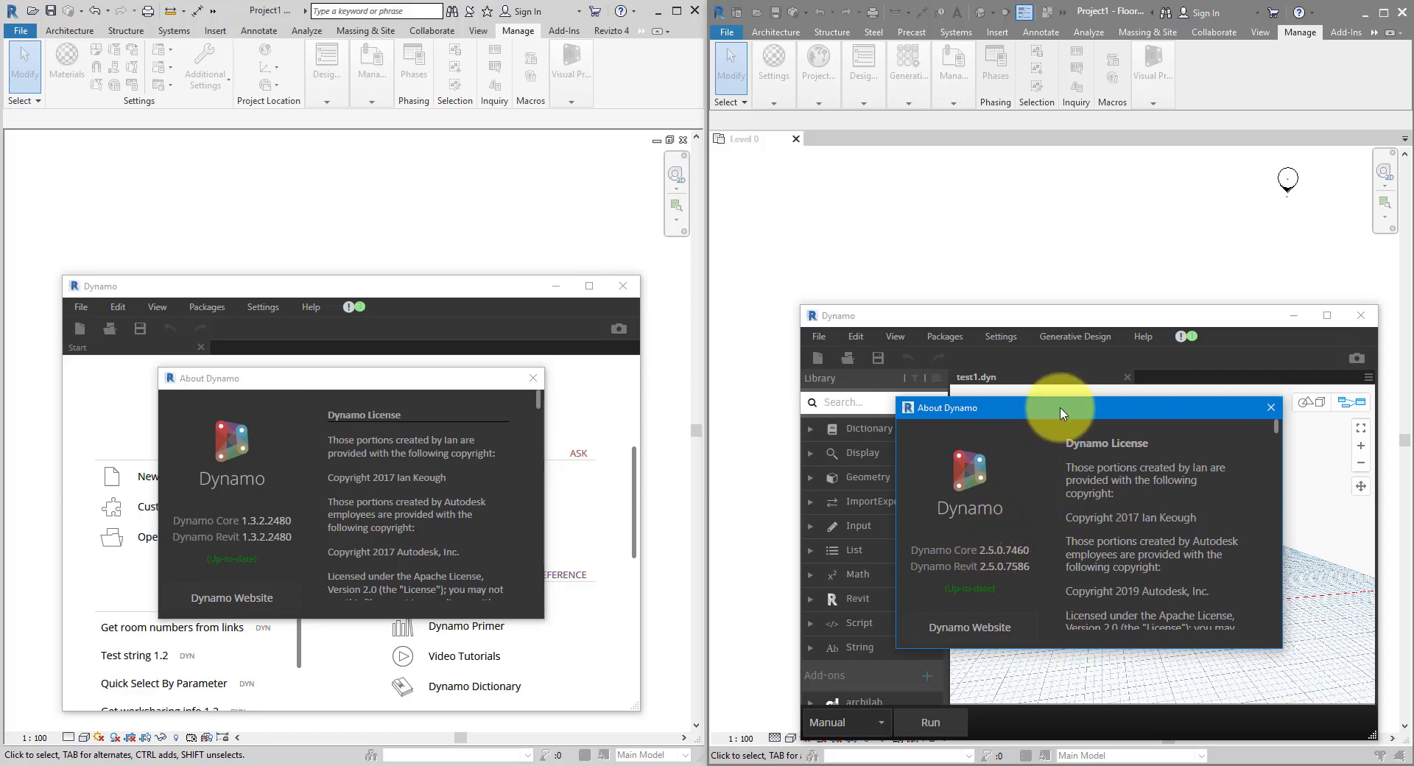
{"action": "left_click_drag", "start_coordinate": [1060, 407], "coordinate": [1050, 64]}
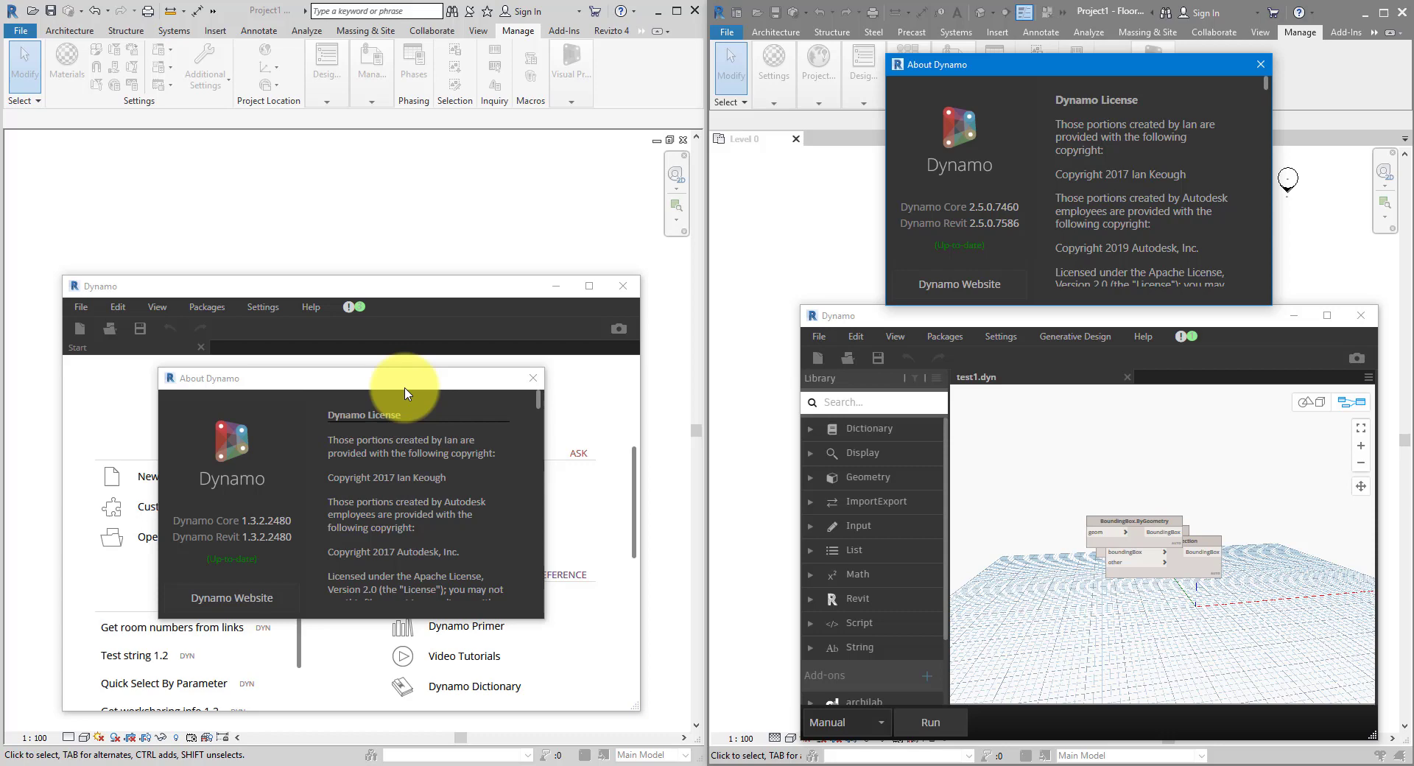
Step: Launch Revit 2018 from the Windows Start menu
{"action": "left_click", "coordinate": [16, 757]}
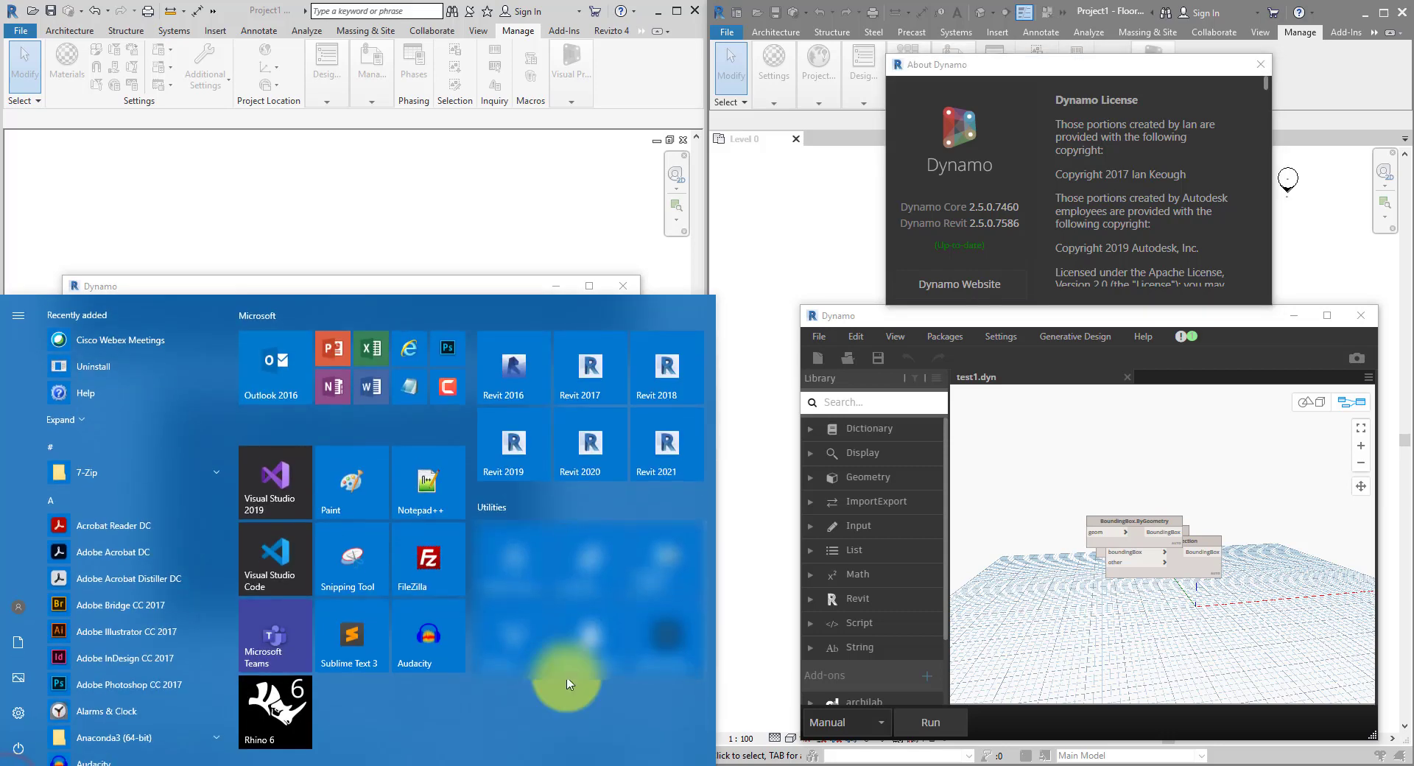
{"action": "left_click", "coordinate": [682, 380]}
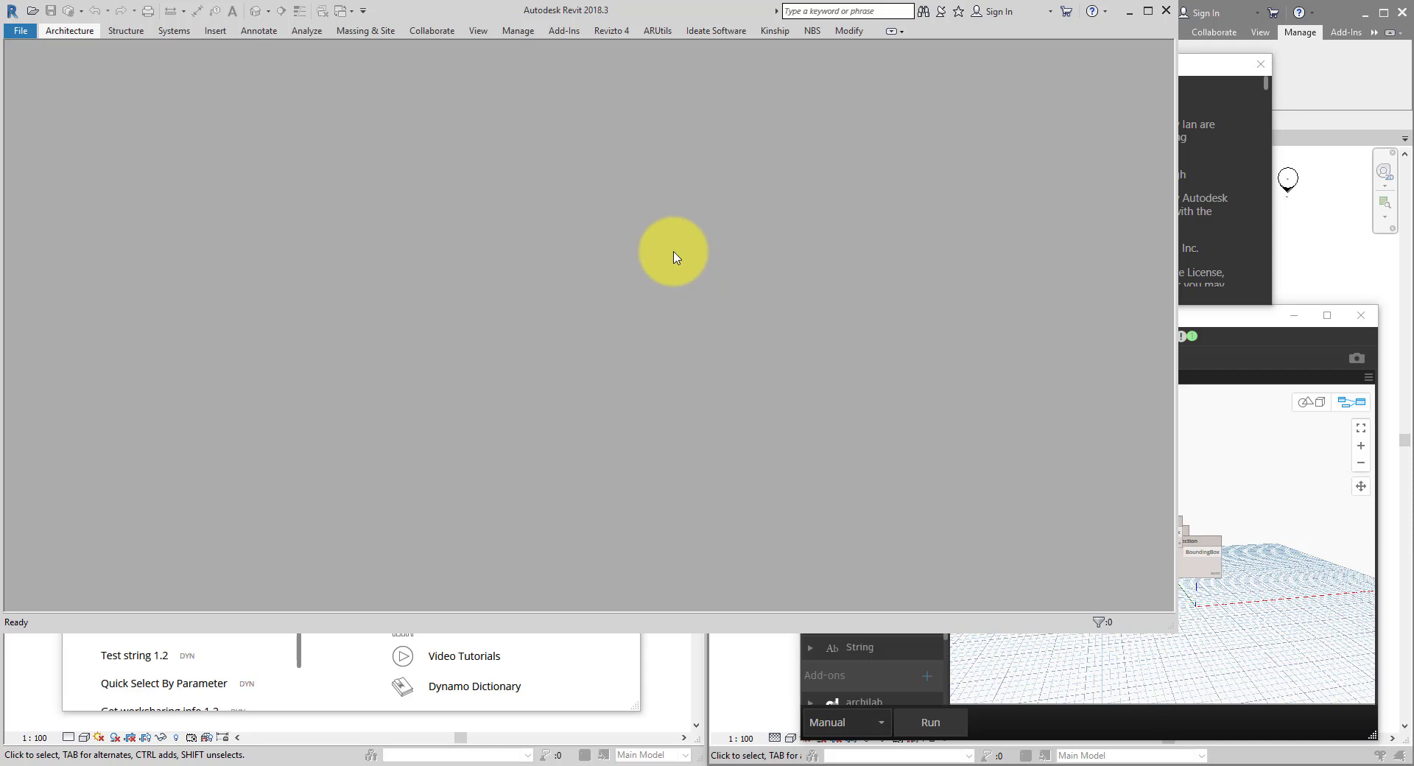
Step: Create a new metric Revit project and launch Dynamo from the Manage tab
{"action": "key", "text": "ctrl+n"}
{"action": "left_click", "coordinate": [573, 377]}
{"action": "left_click", "coordinate": [625, 411]}
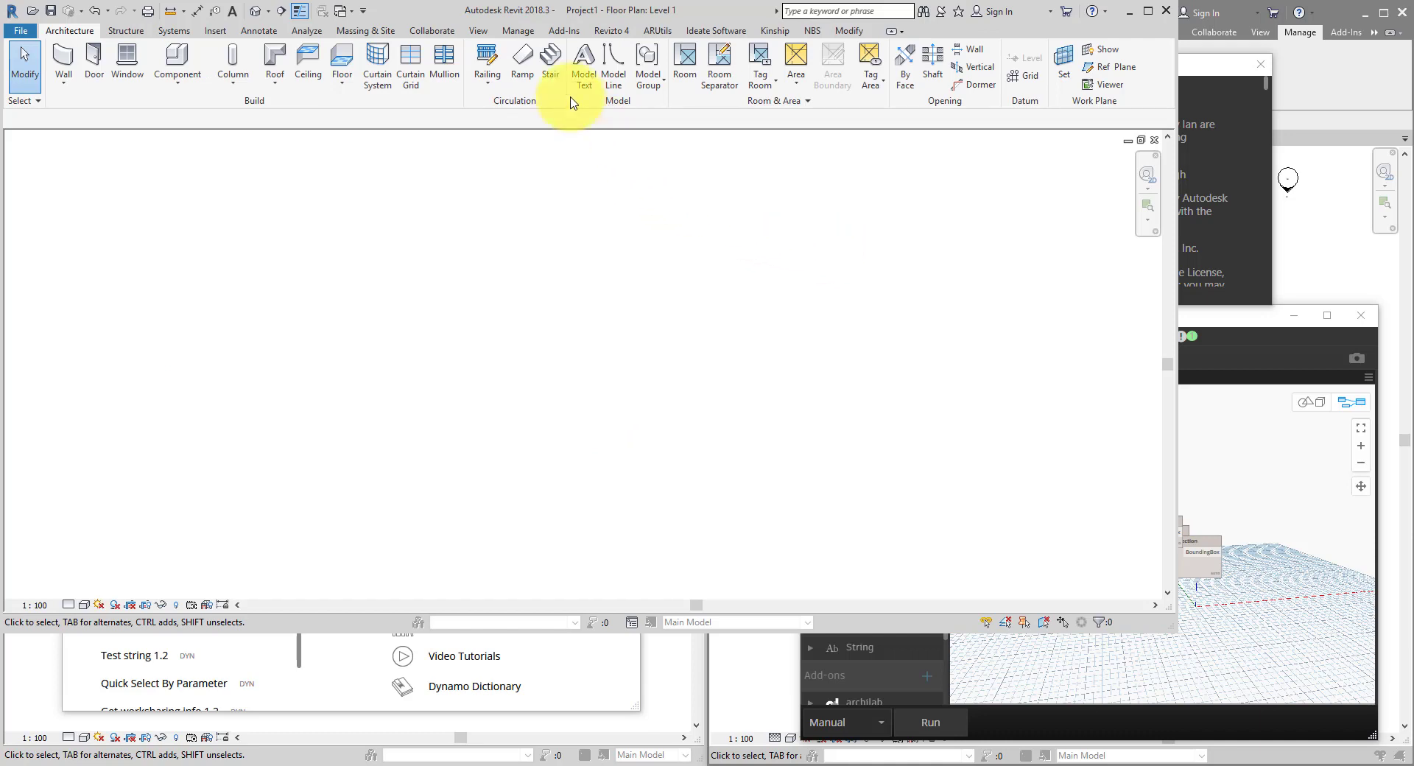
{"action": "left_click", "coordinate": [525, 34]}
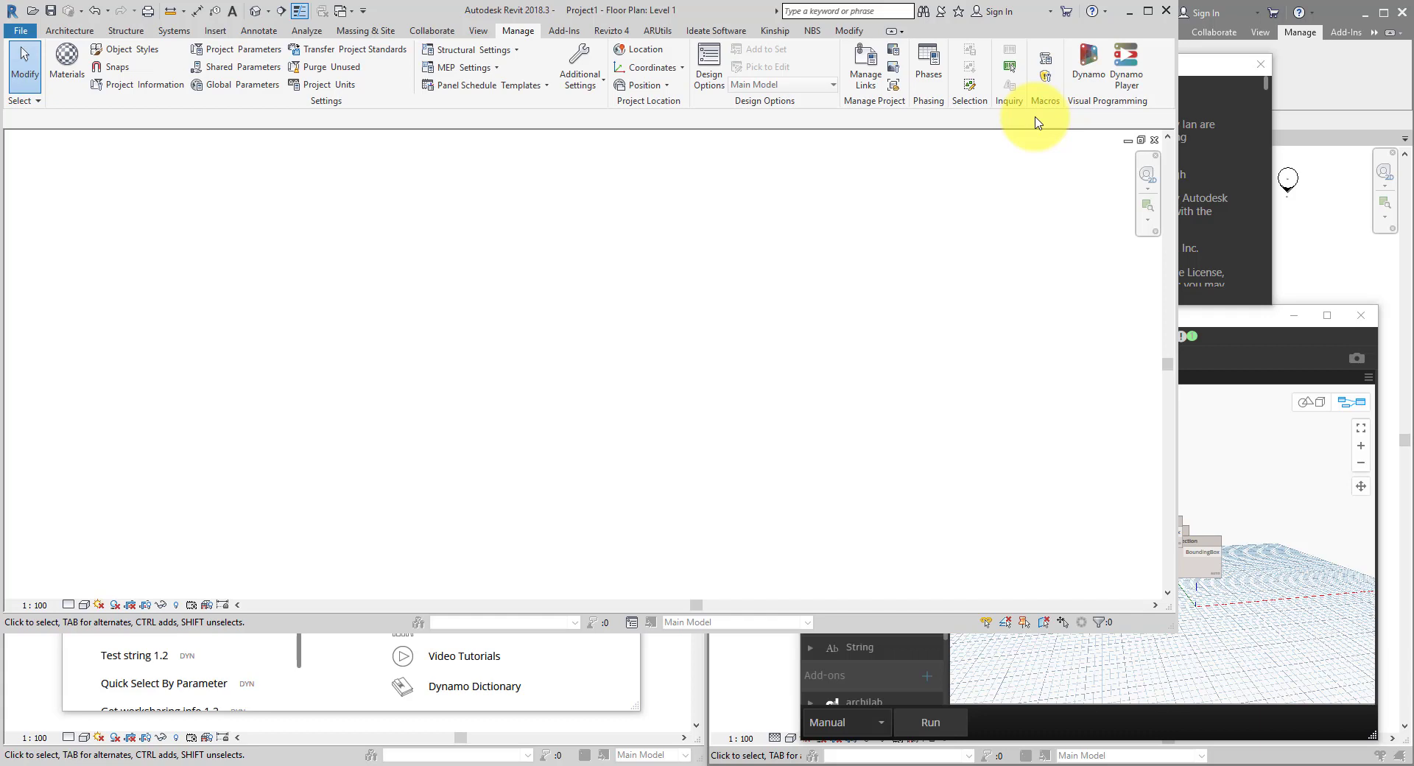
{"action": "left_click", "coordinate": [1083, 78]}
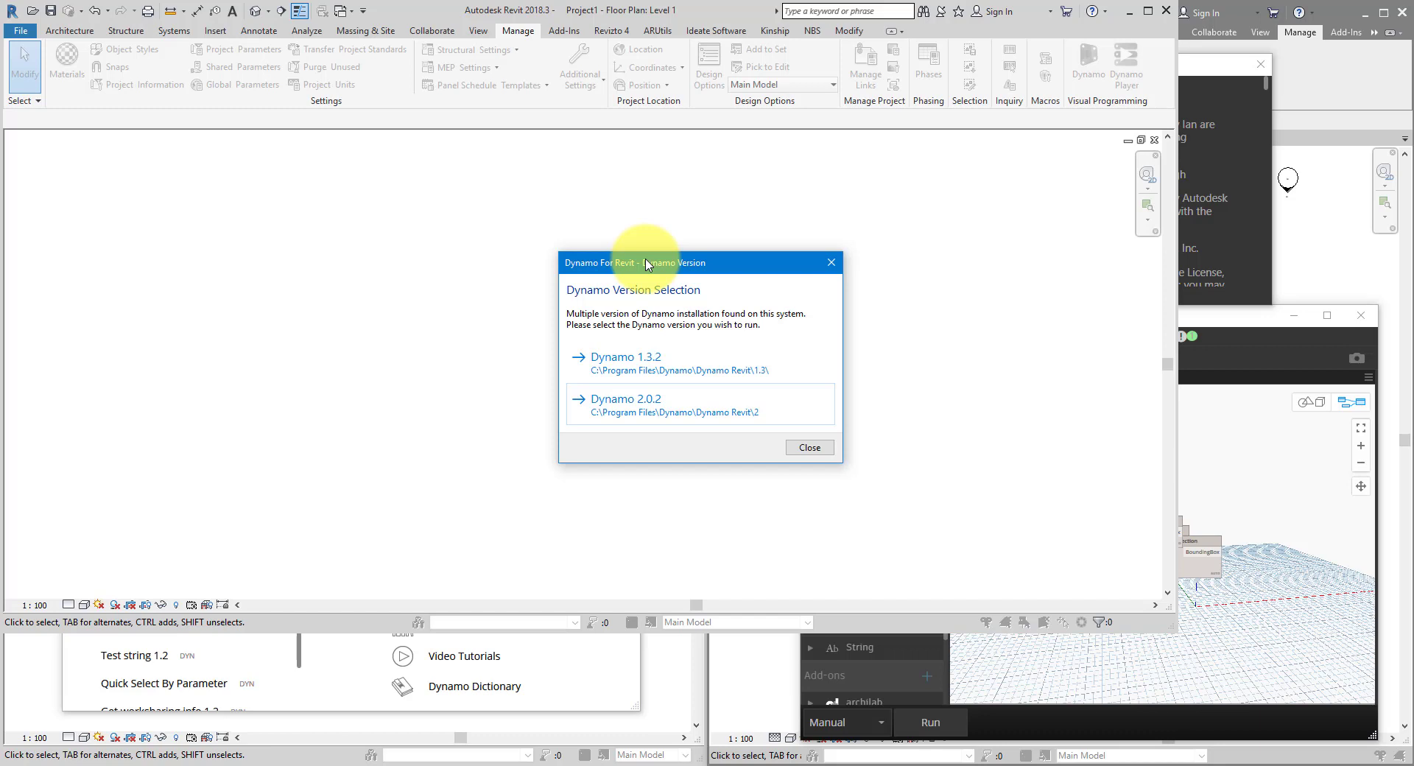
Step: Close the Dynamo 1.3 About box and Dynamo window in the other Revit session
{"action": "left_click", "coordinate": [660, 655]}
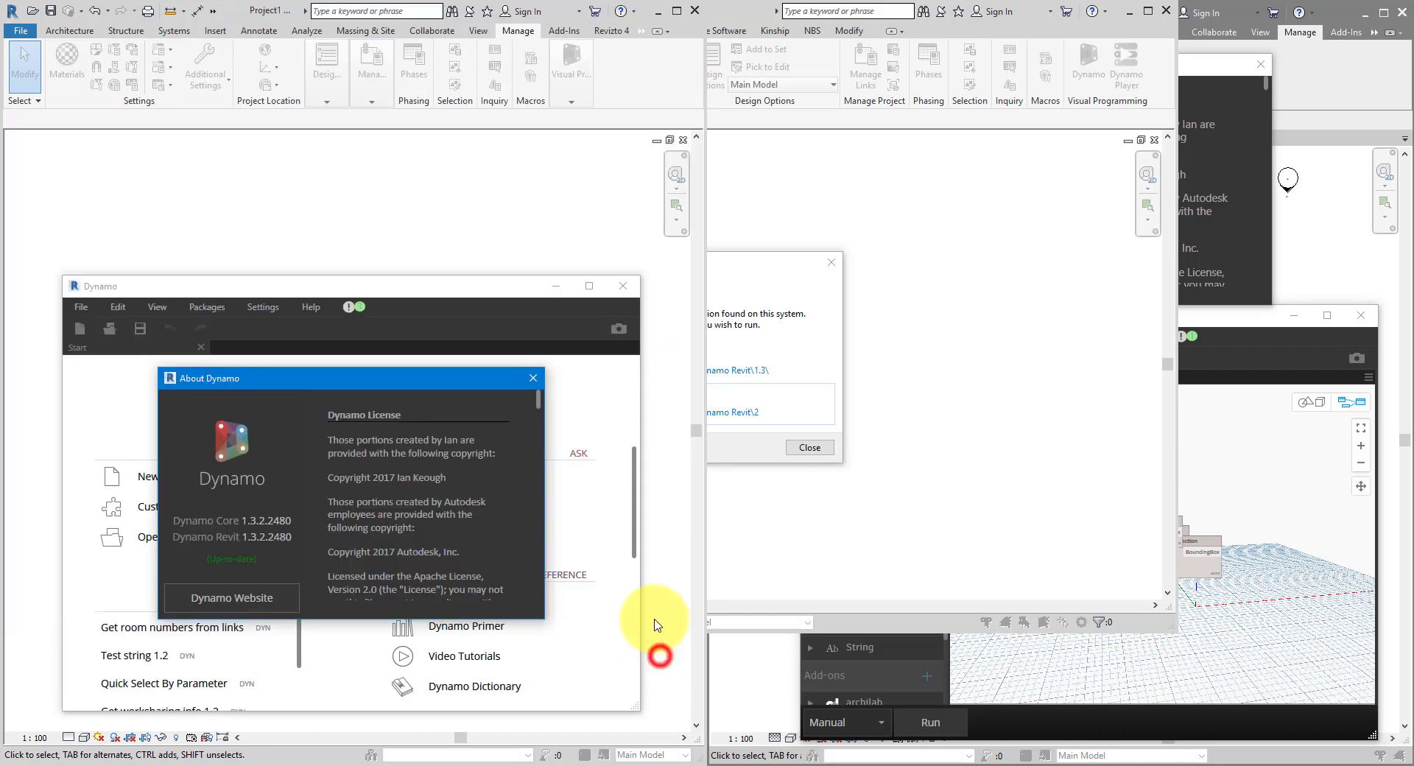
{"action": "left_click", "coordinate": [532, 377]}
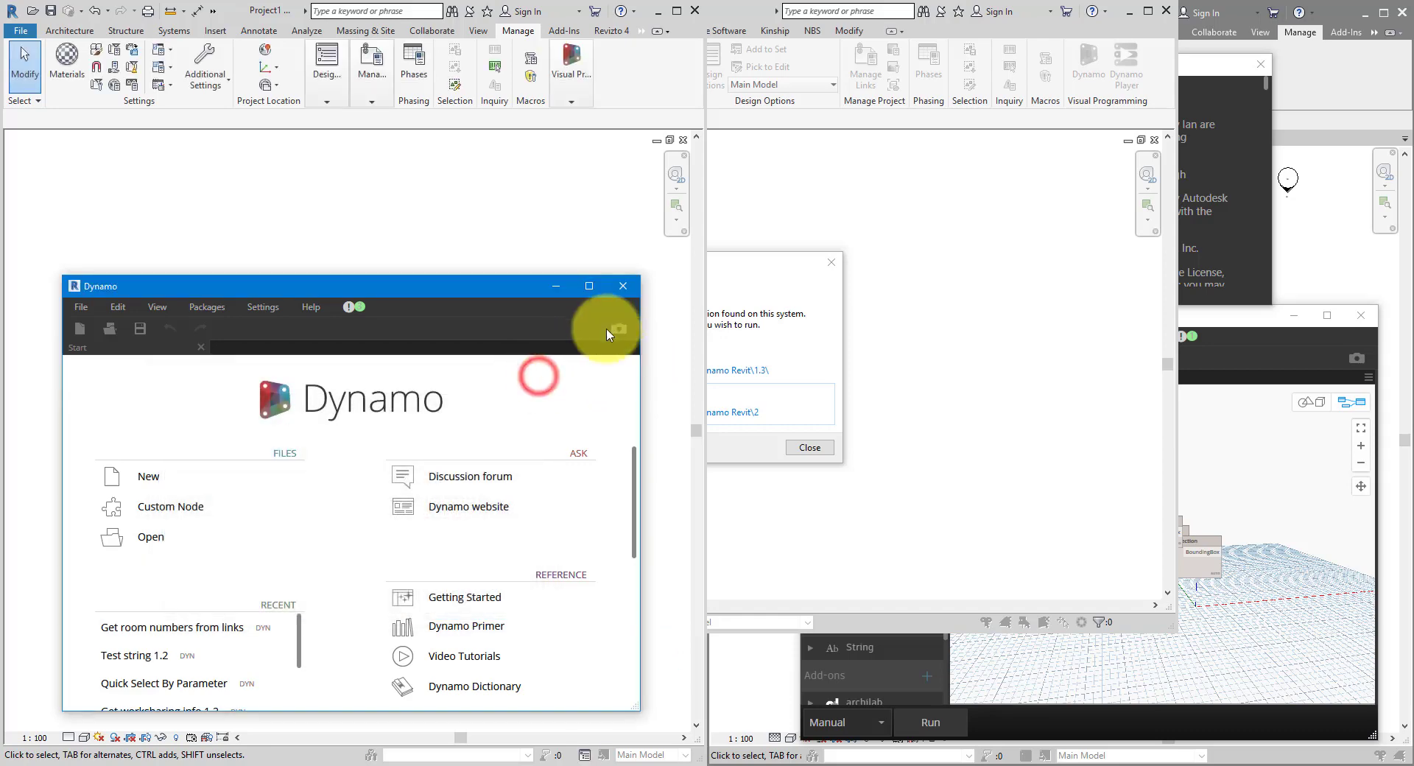
{"action": "left_click", "coordinate": [625, 289]}
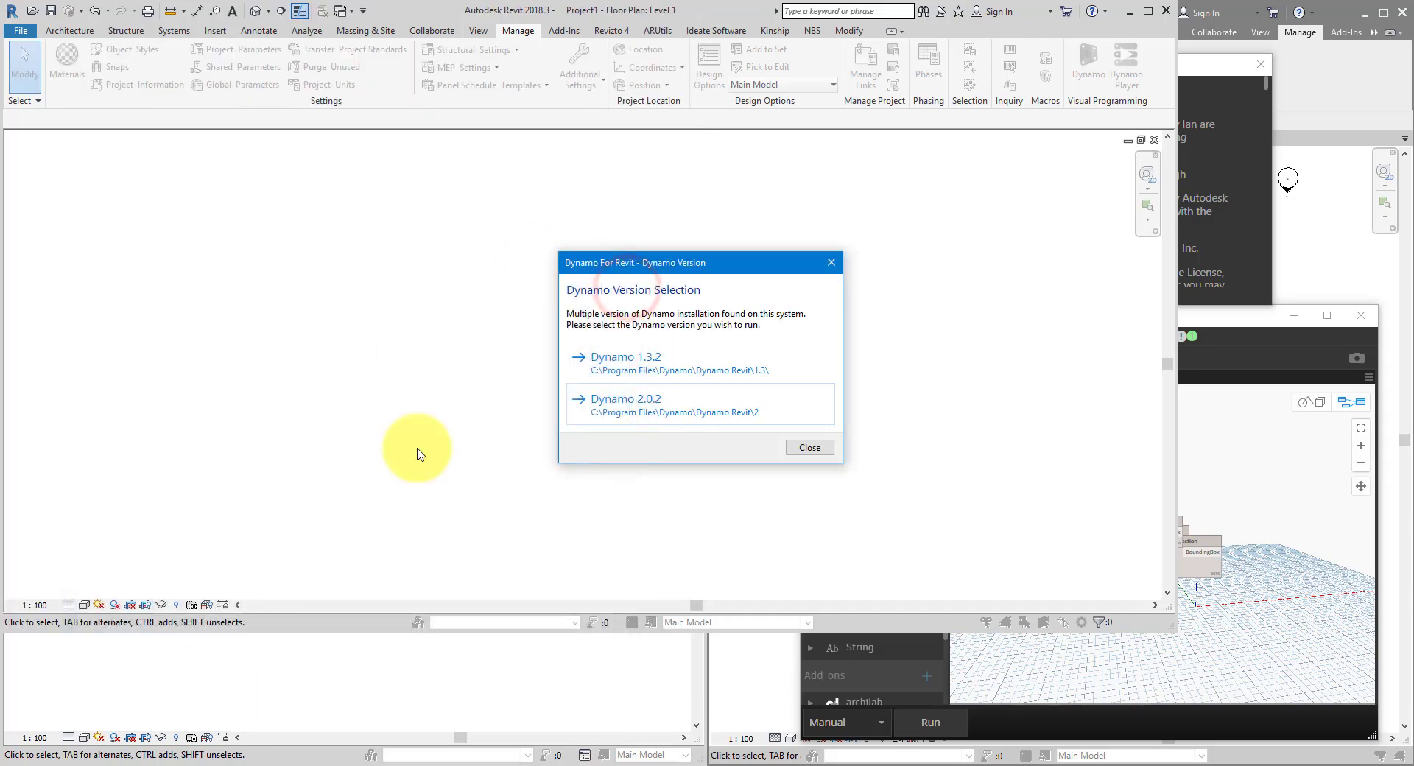
Step: Relaunch and close Dynamo in that session, then return to the version selection dialog
{"action": "left_click", "coordinate": [458, 701]}
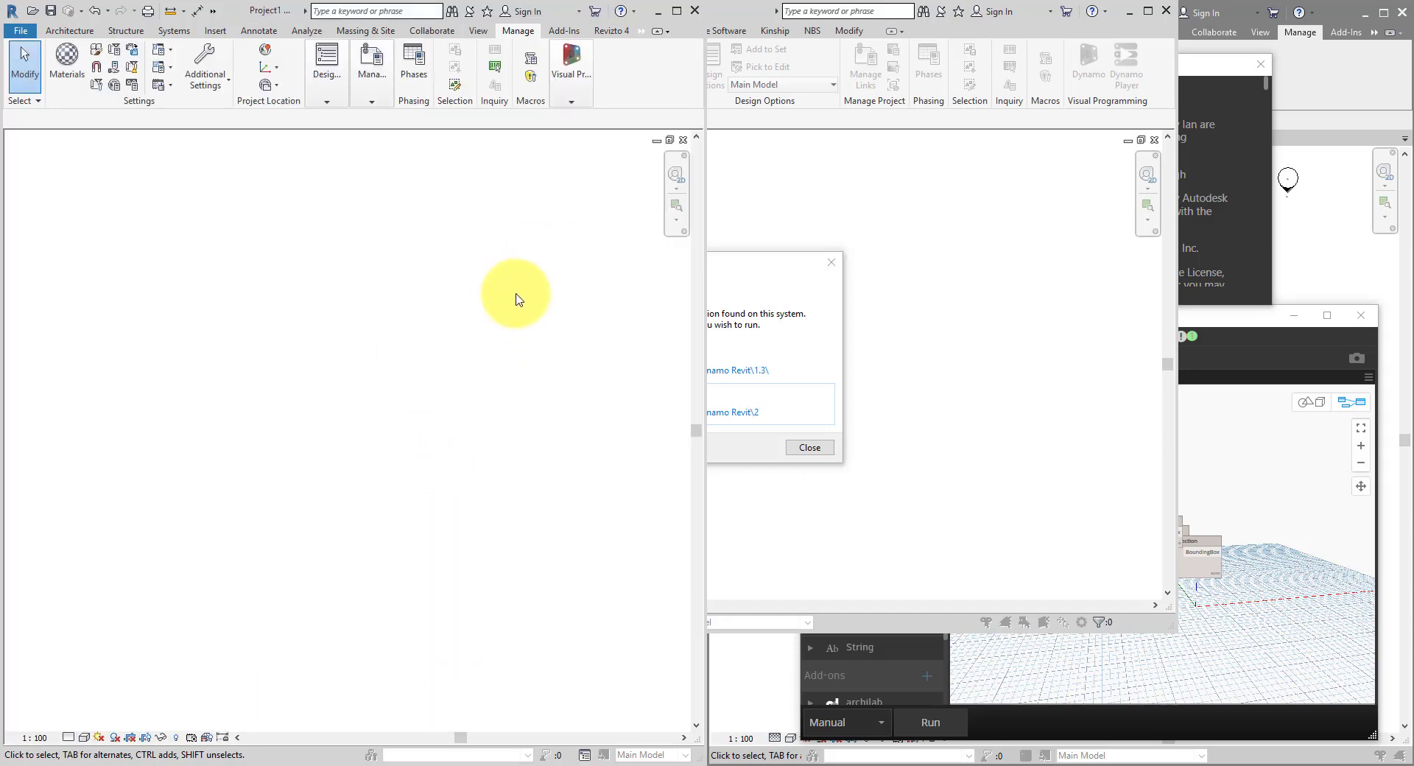
{"action": "left_click", "coordinate": [571, 101]}
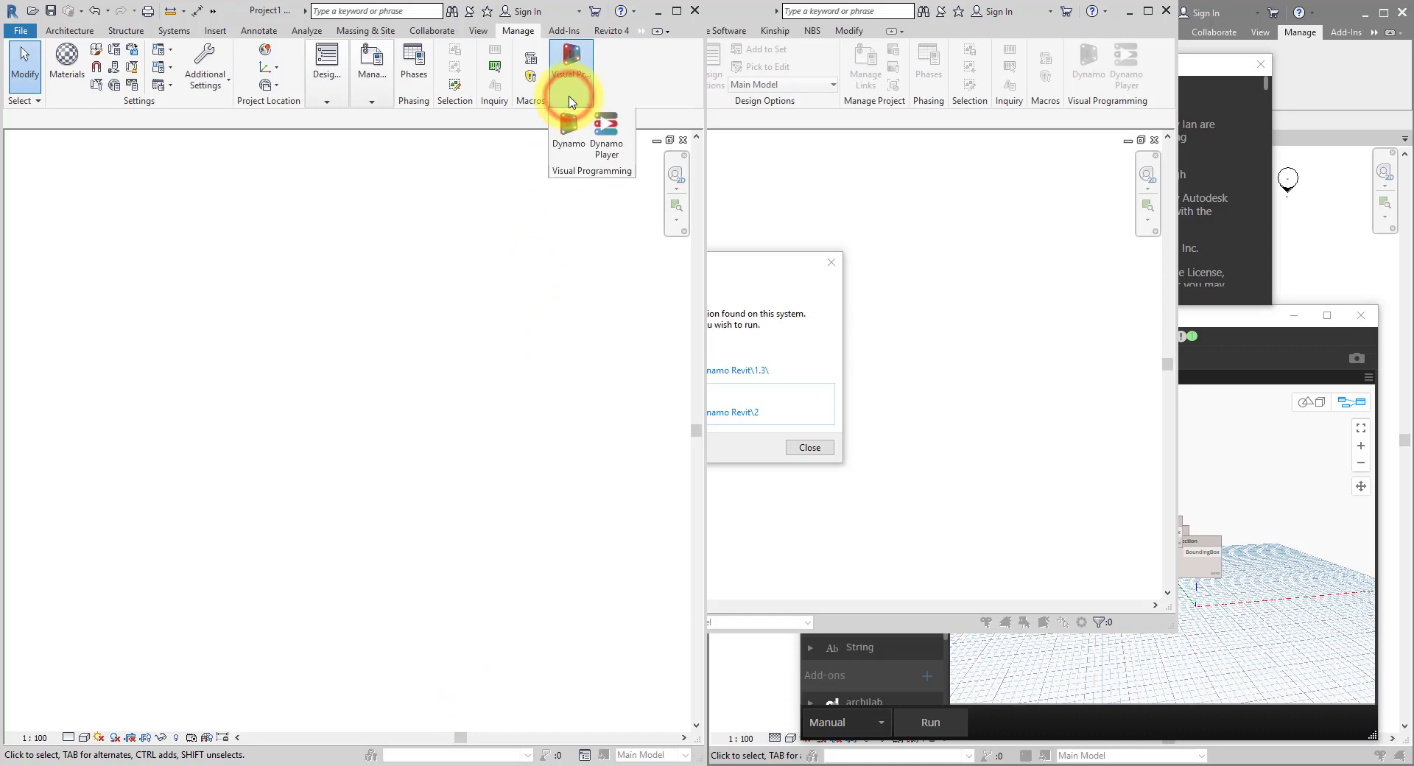
{"action": "left_click", "coordinate": [568, 132]}
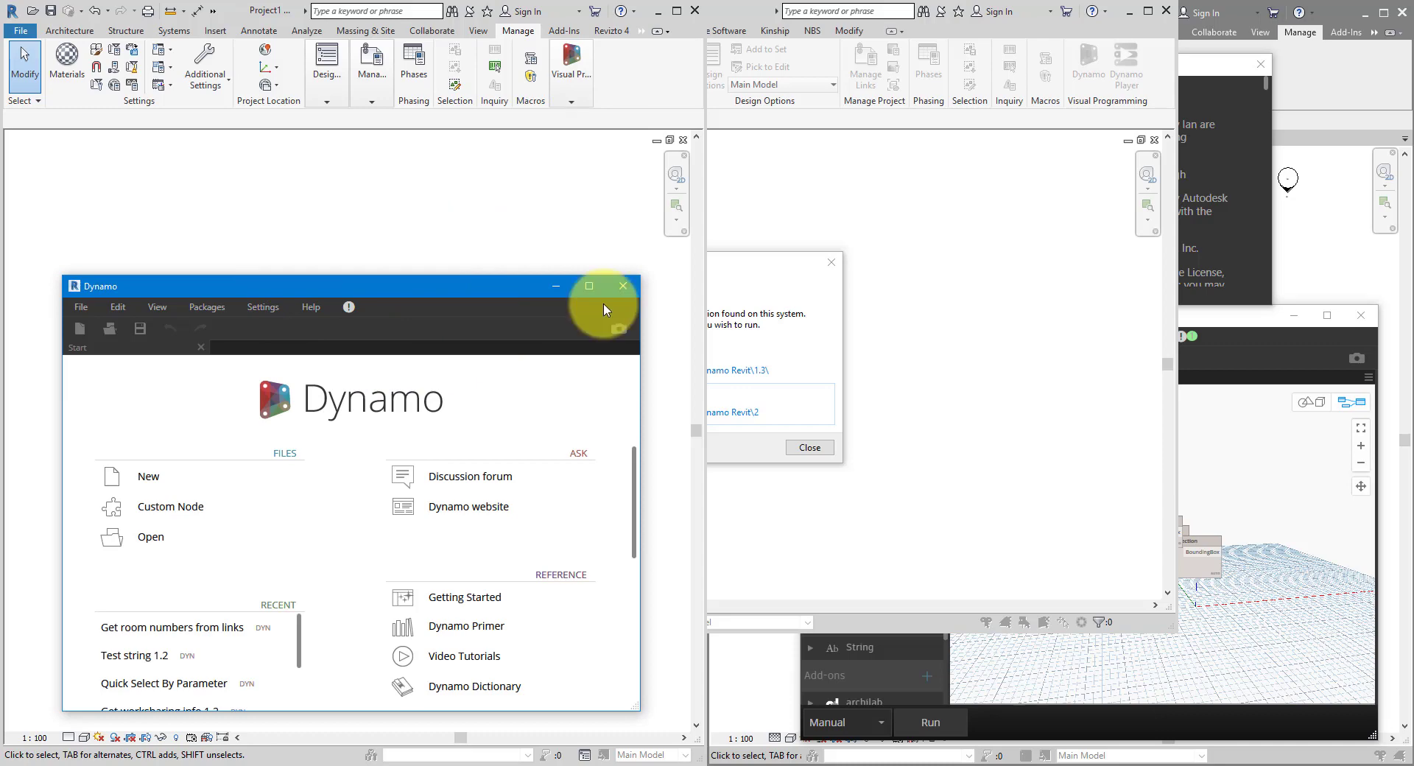
{"action": "left_click", "coordinate": [622, 287]}
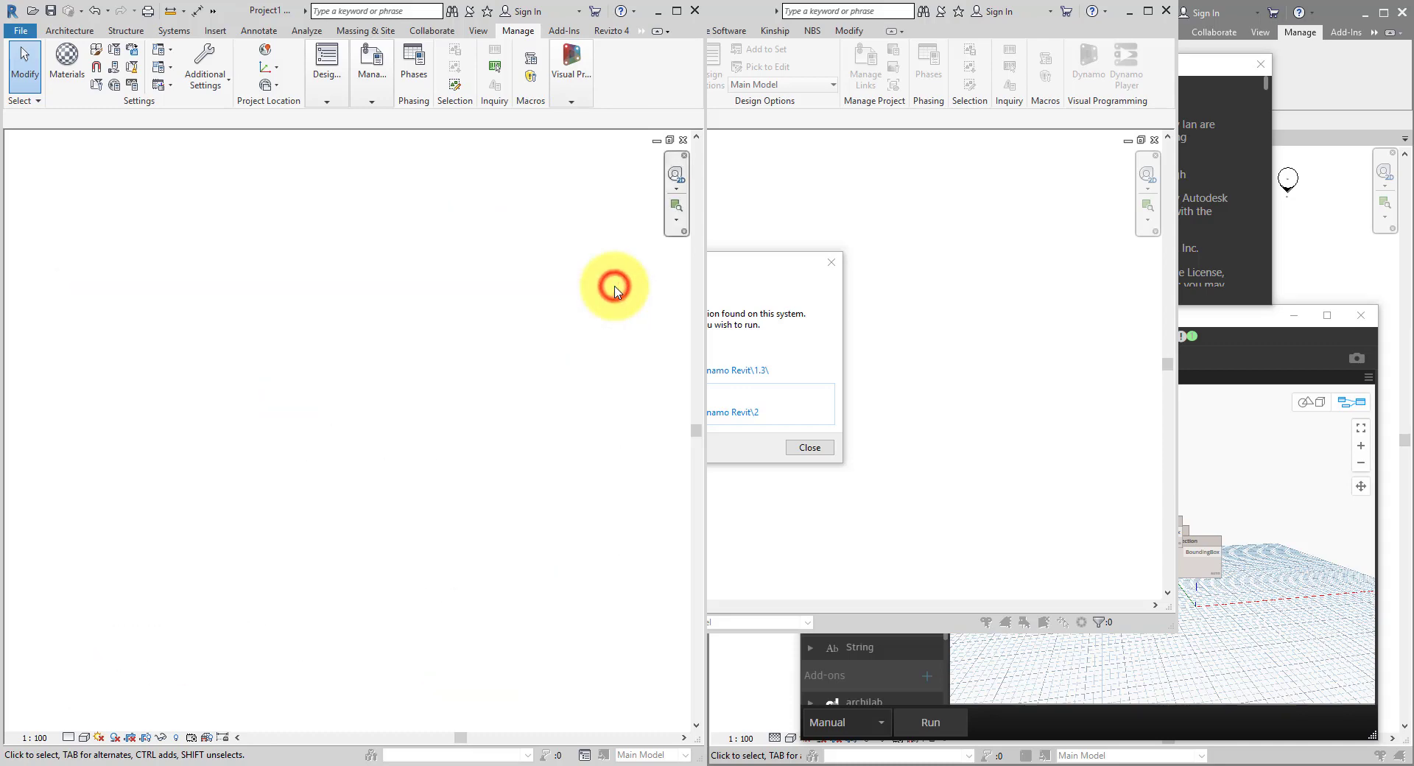
{"action": "left_click", "coordinate": [758, 267]}
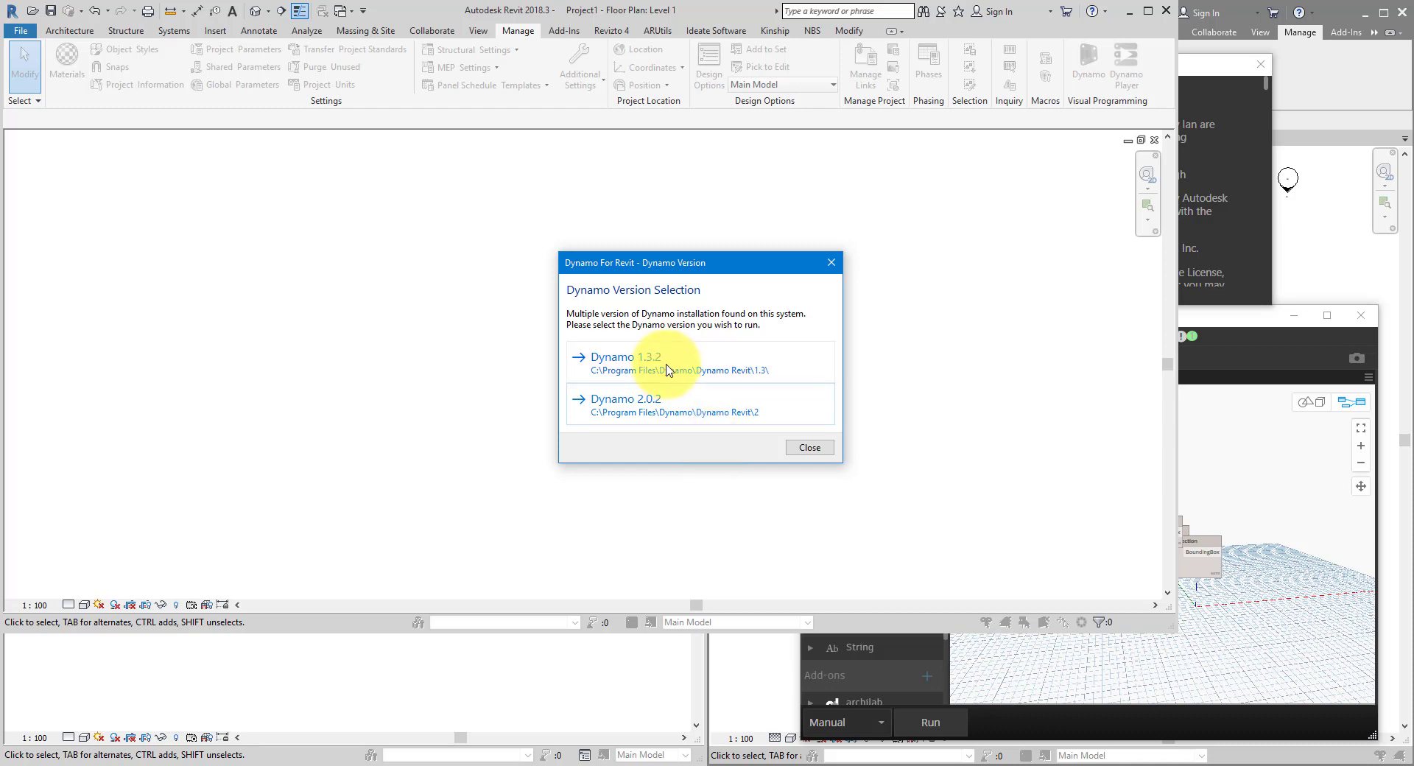
Step: Start Dynamo 2.0.2, open test1.dyn, and pan to centre its BoundingBox nodes
{"action": "left_click", "coordinate": [658, 405]}
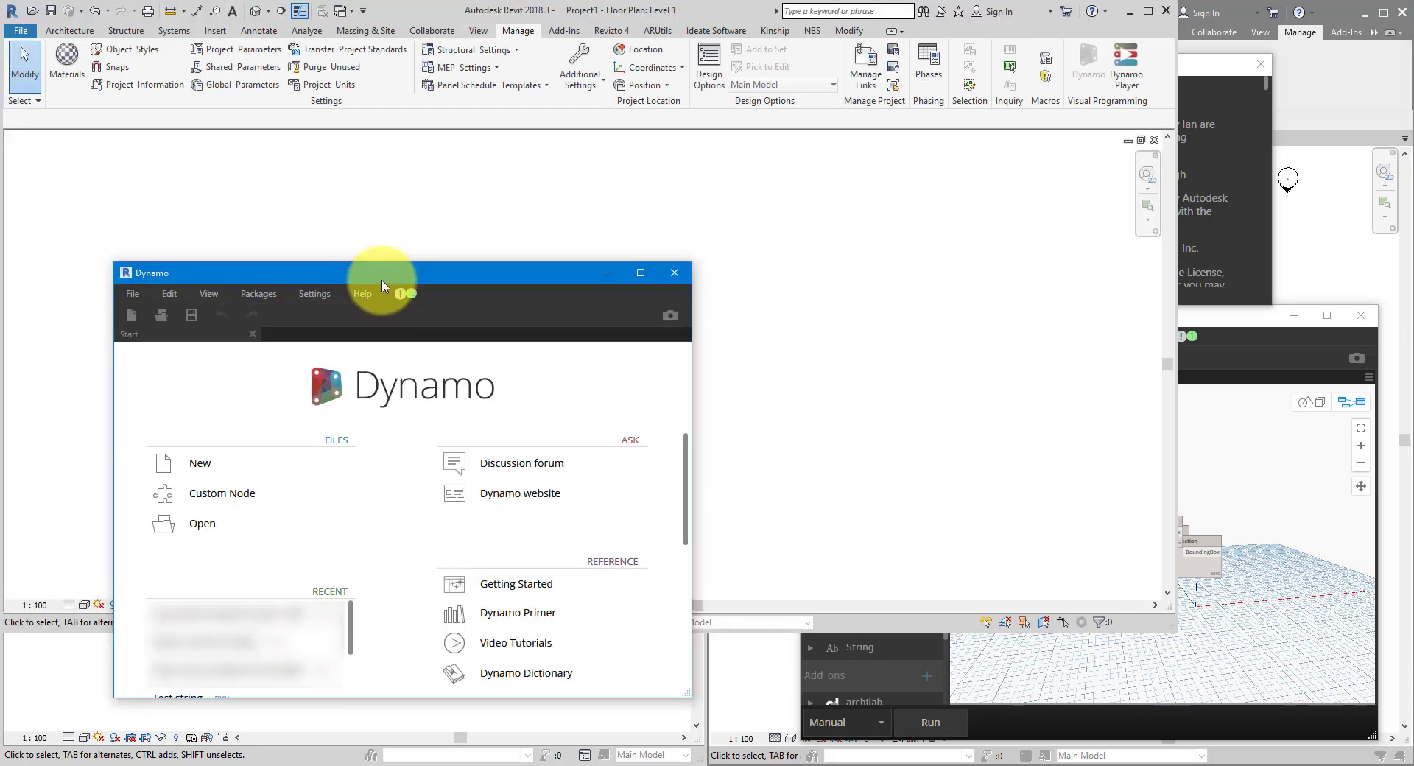
{"action": "left_click", "coordinate": [218, 523]}
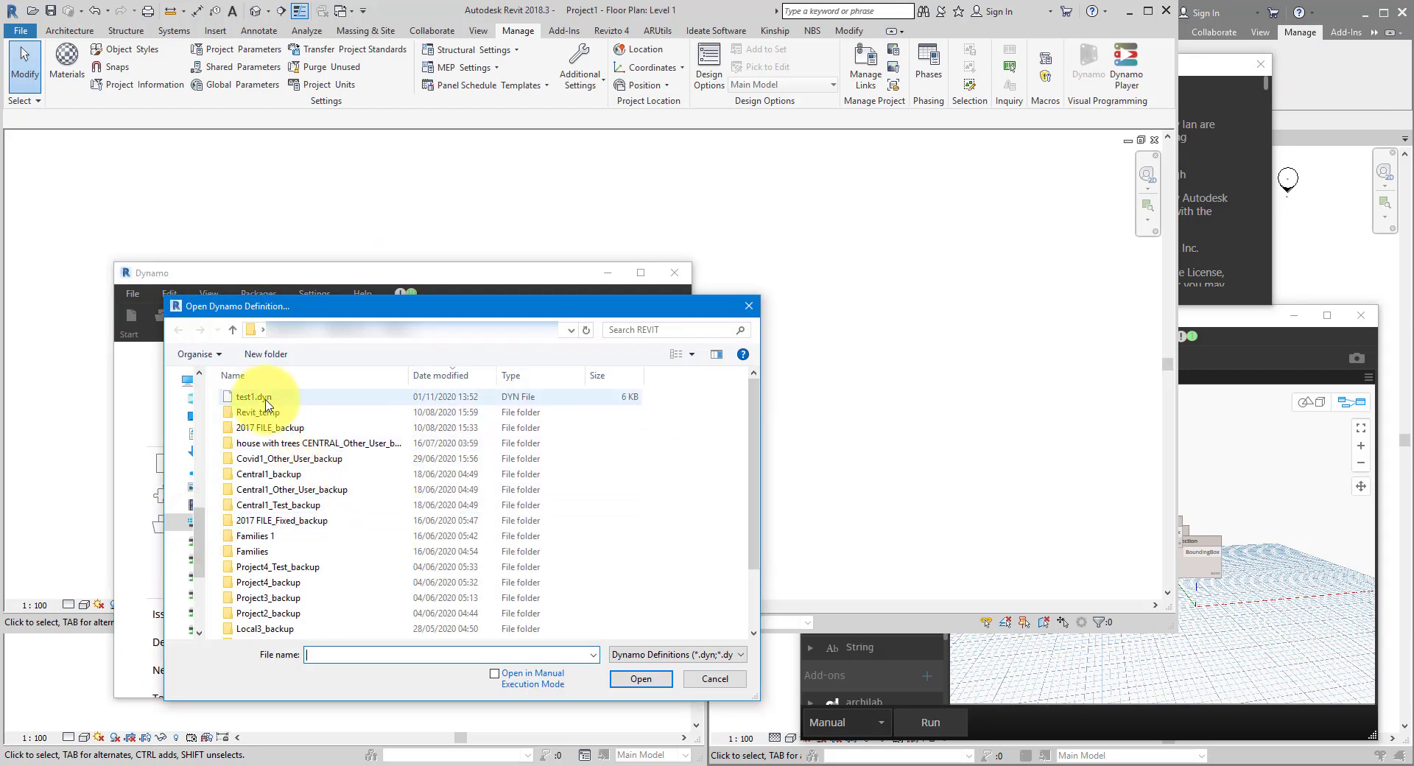
{"action": "left_click", "coordinate": [264, 399]}
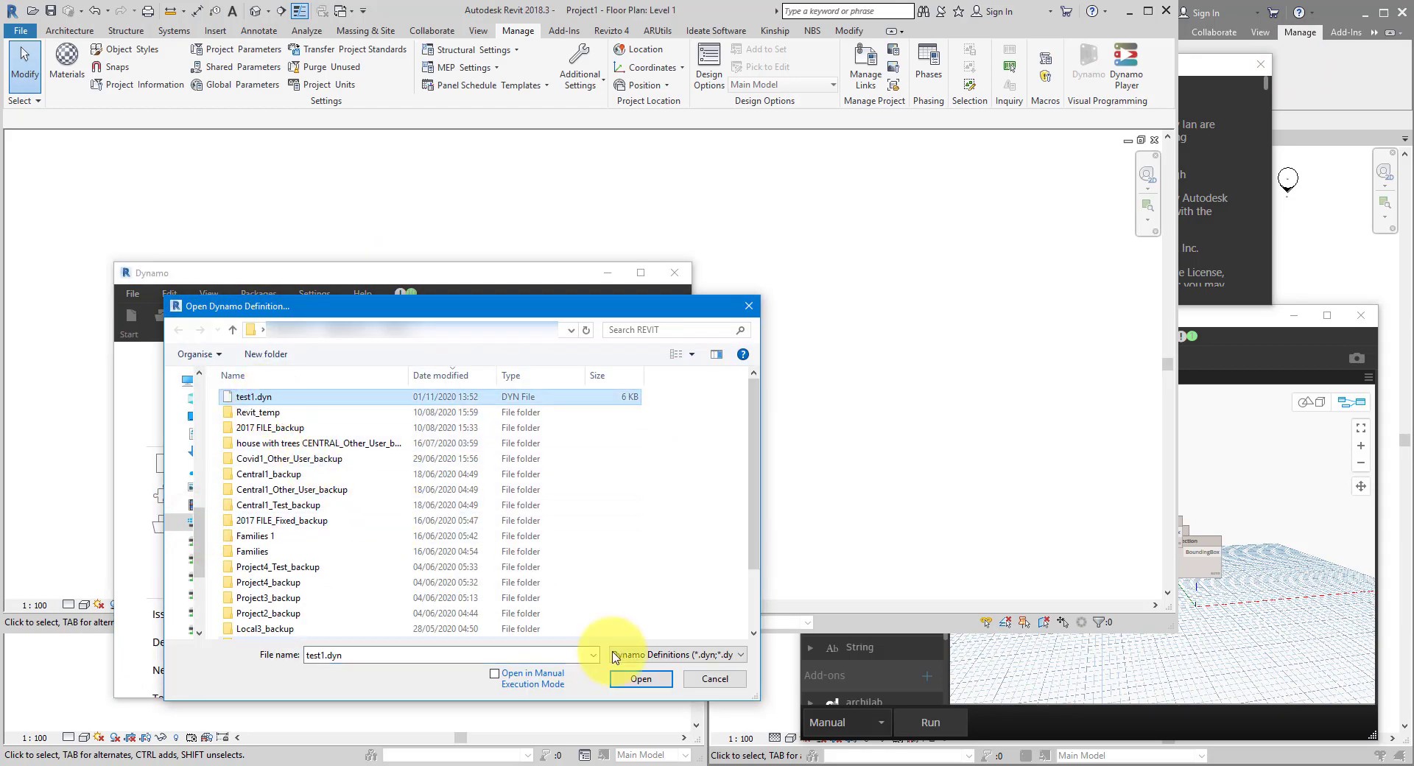
{"action": "left_click", "coordinate": [639, 677]}
{"action": "scroll", "coordinate": [388, 432], "scroll_direction": "down", "scroll_amount": 3}
{"action": "scroll", "coordinate": [647, 464], "scroll_direction": "up", "scroll_amount": 6}
{"action": "middle_click_drag", "start_coordinate": [661, 480], "coordinate": [579, 473]}
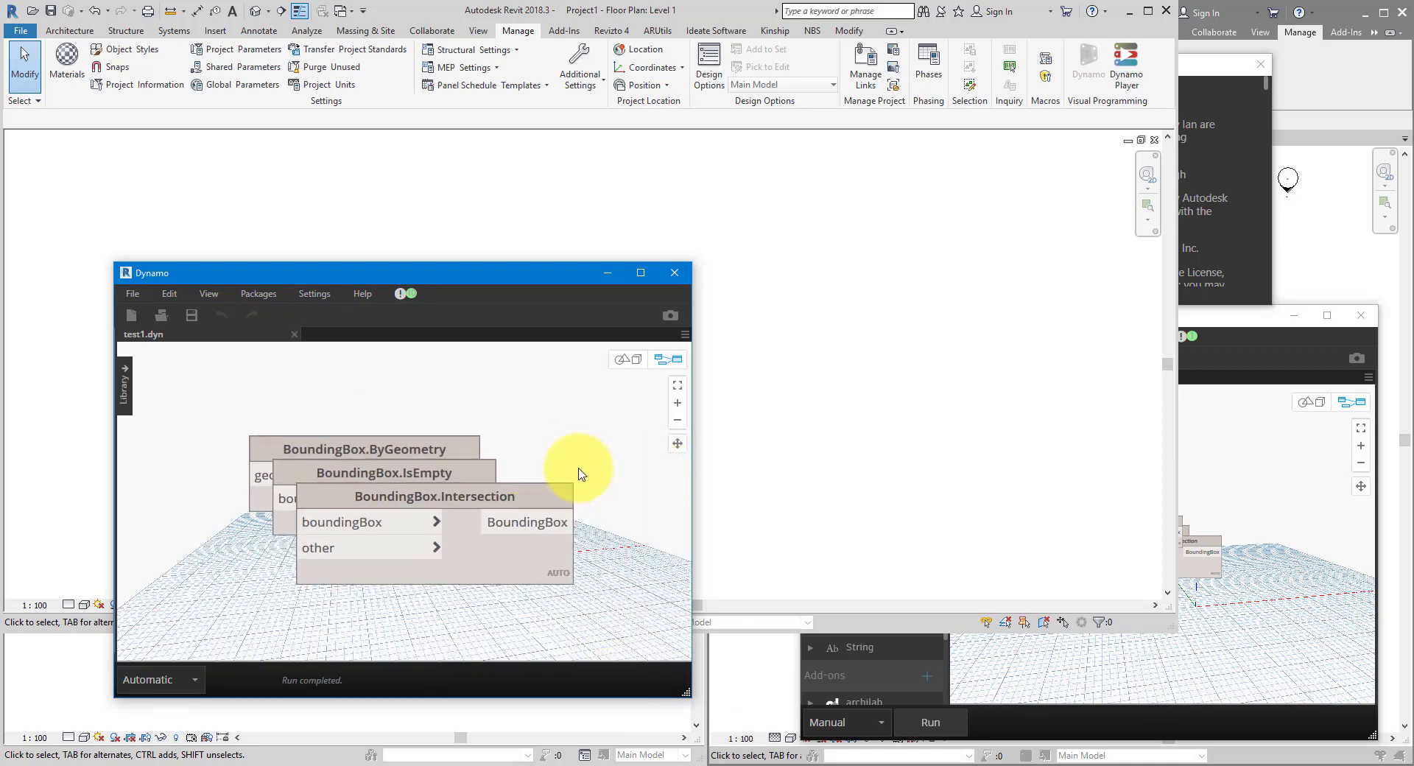